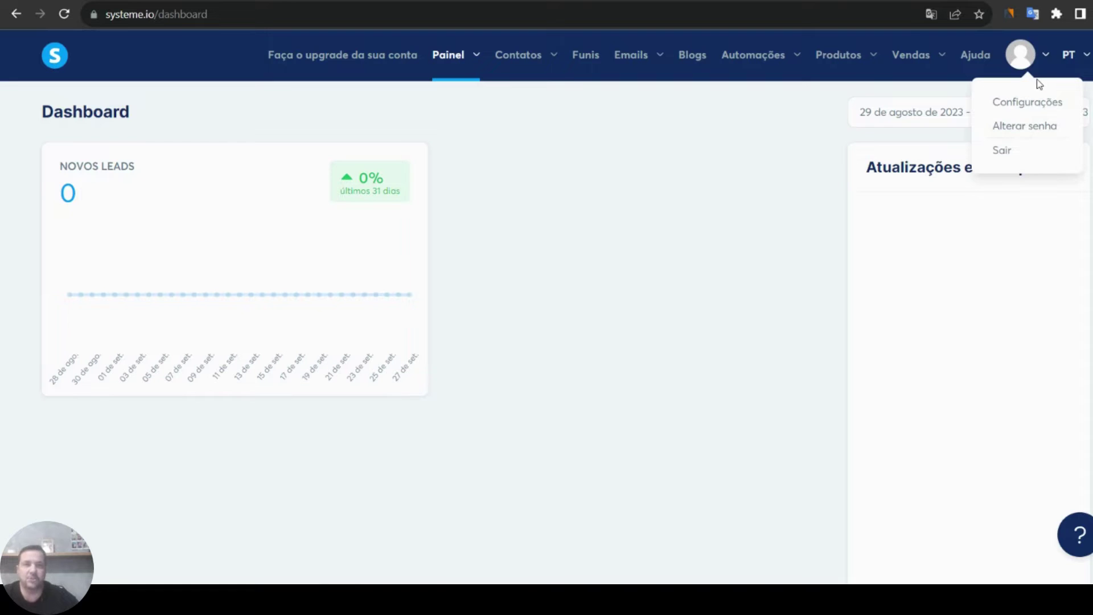
# - Open Configurações from the avatar menu to reach the Perfil settings page
pyautogui.click(1019, 106)
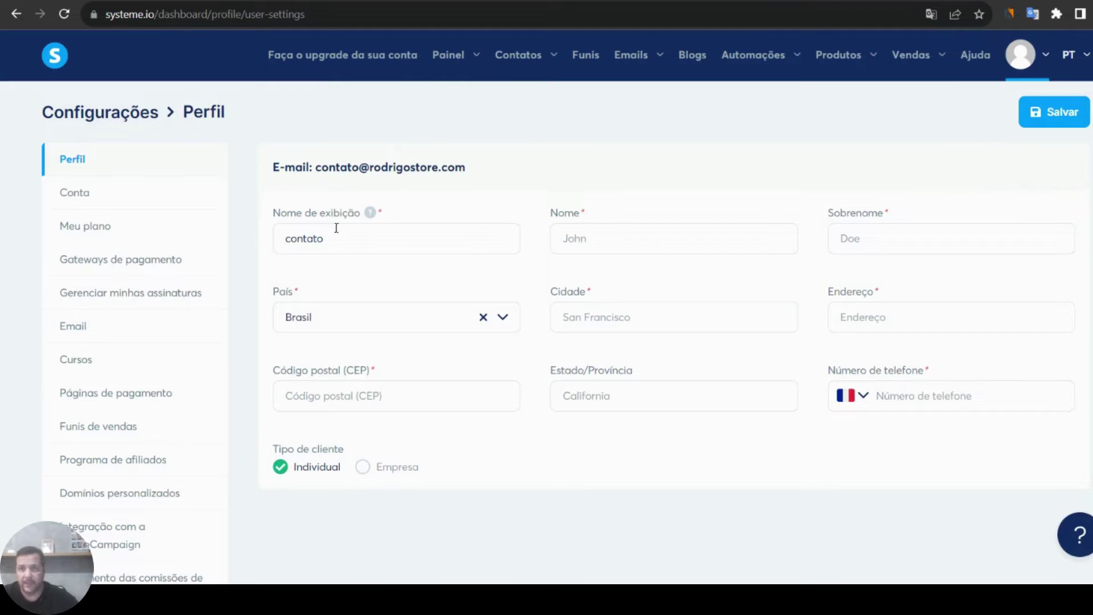
# - Replace the display name with the new store name and enter the owner's first name and surname
pyautogui.moveTo(351, 239); pyautogui.dragTo(277, 241)
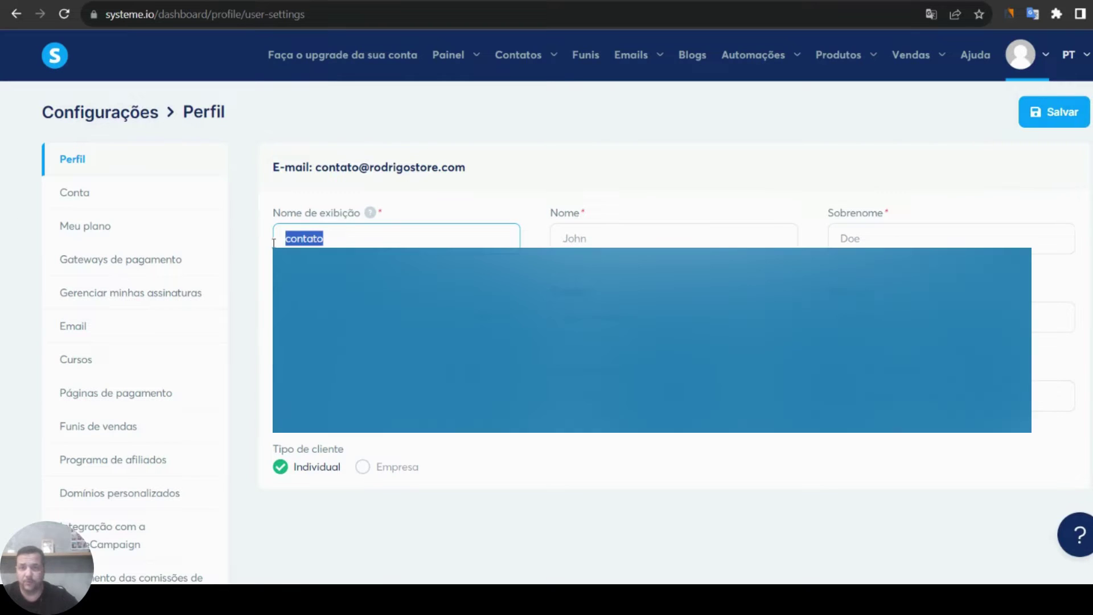
pyautogui.write('Ro')
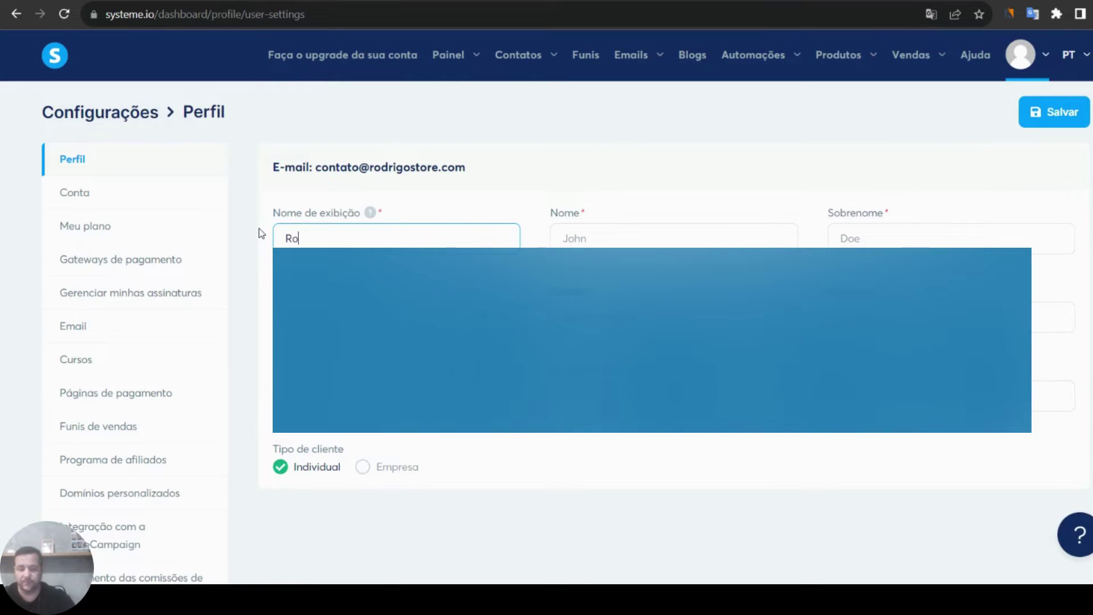
pyautogui.write('drigoStore')
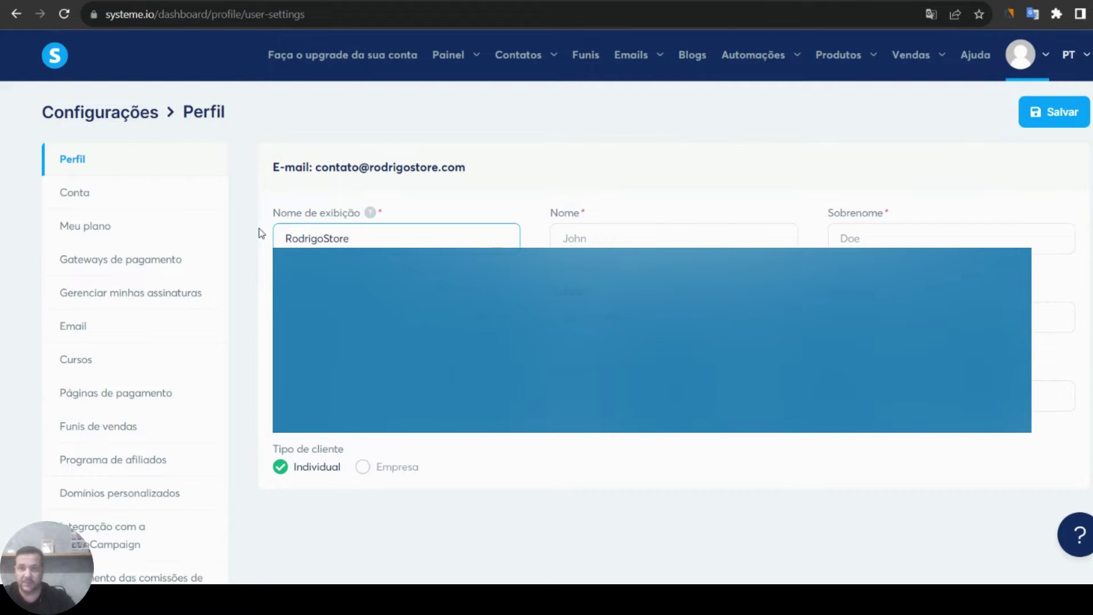
pyautogui.press('Tab')
pyautogui.write('Rodrigo')
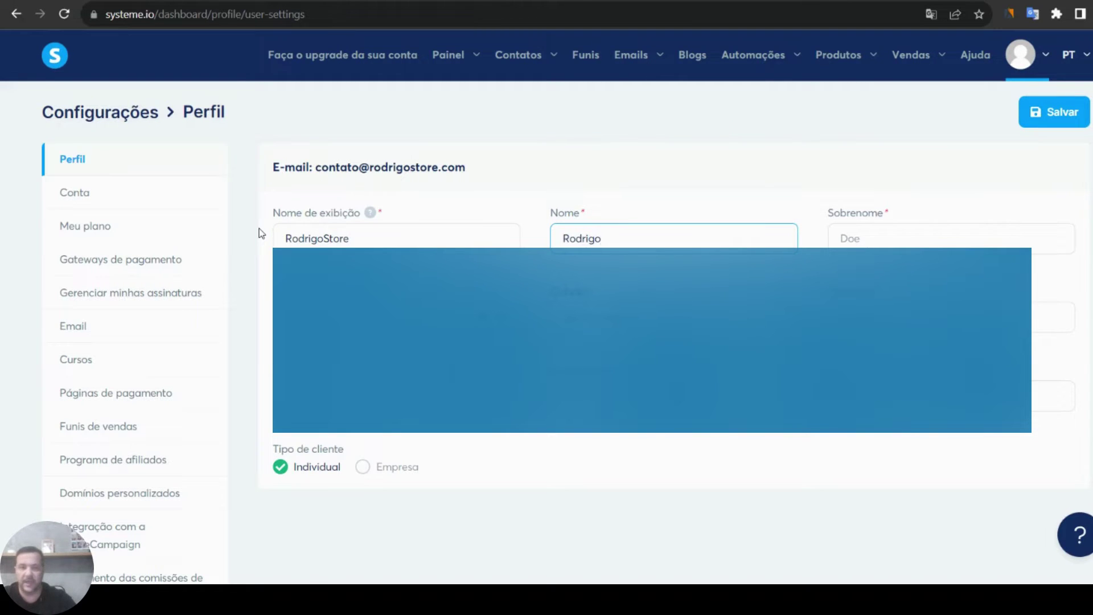
pyautogui.press('Tab')
pyautogui.write('Alves')
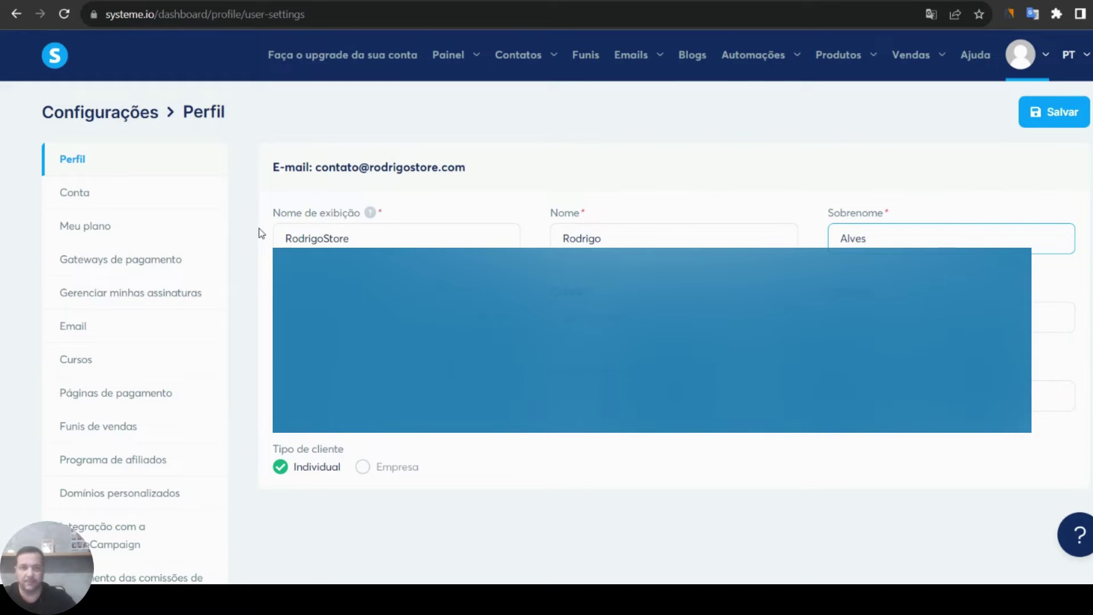
pyautogui.press('Tab')
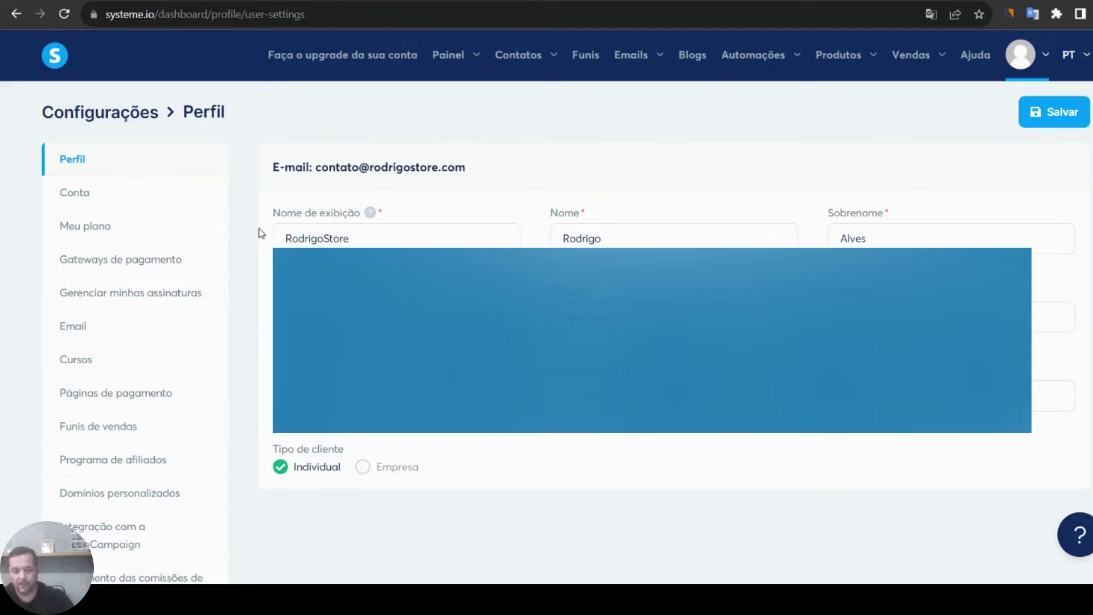
pyautogui.press('Tab')
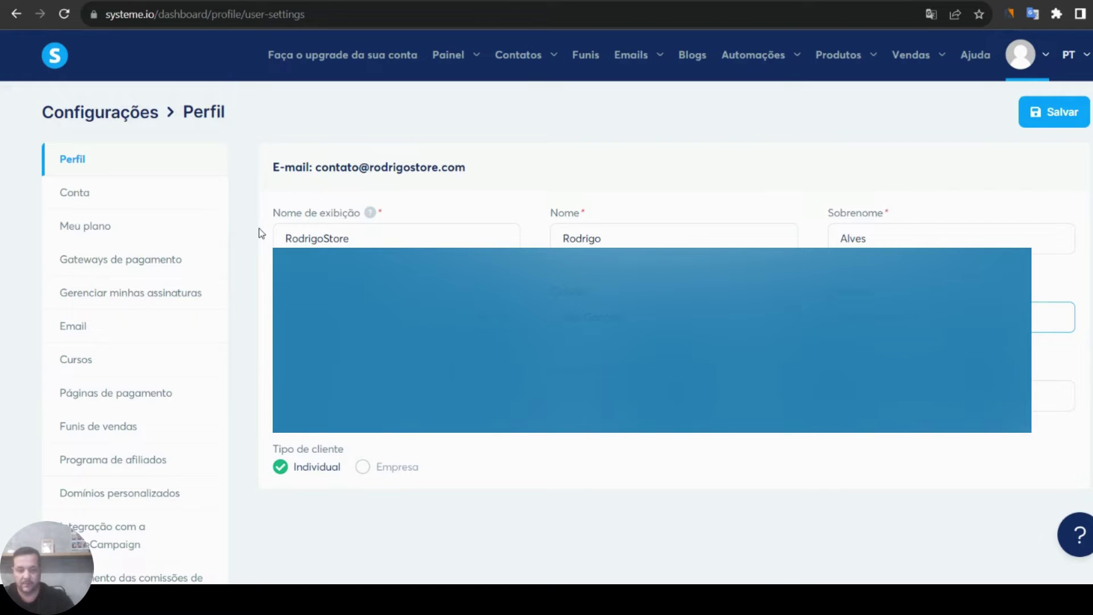
# - Open the phone country-code list and scroll through it looking for Brazil
pyautogui.click(261, 233)
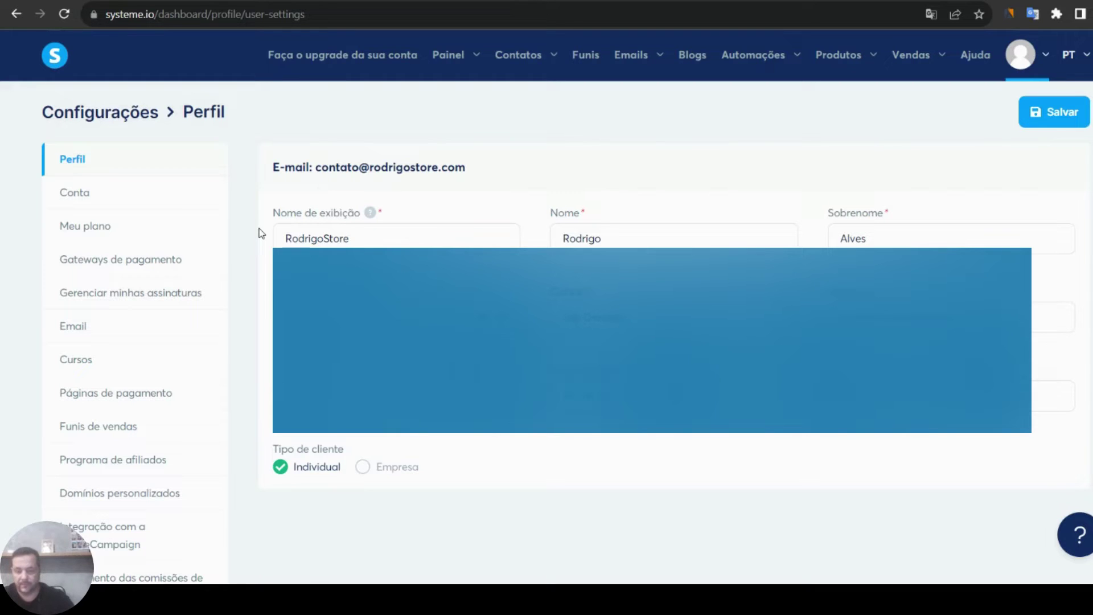
pyautogui.press('Tab')
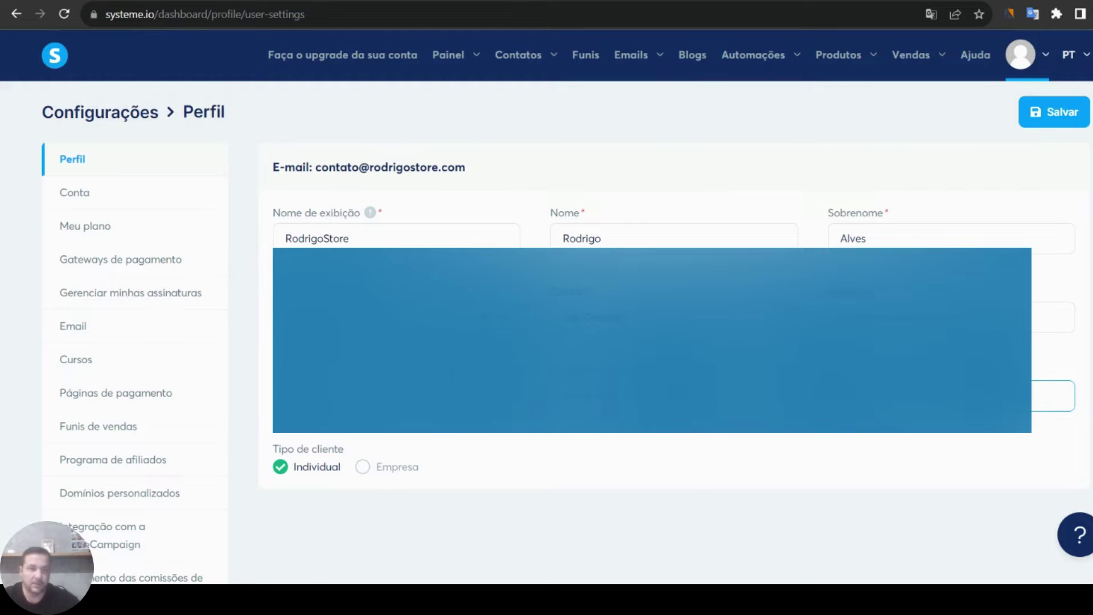
pyautogui.press('Tab')
pyautogui.click(911, 395)
pyautogui.scroll(-4, 904, 456)
pyautogui.scroll(15, 904, 456)
pyautogui.scroll(12, 906, 459)
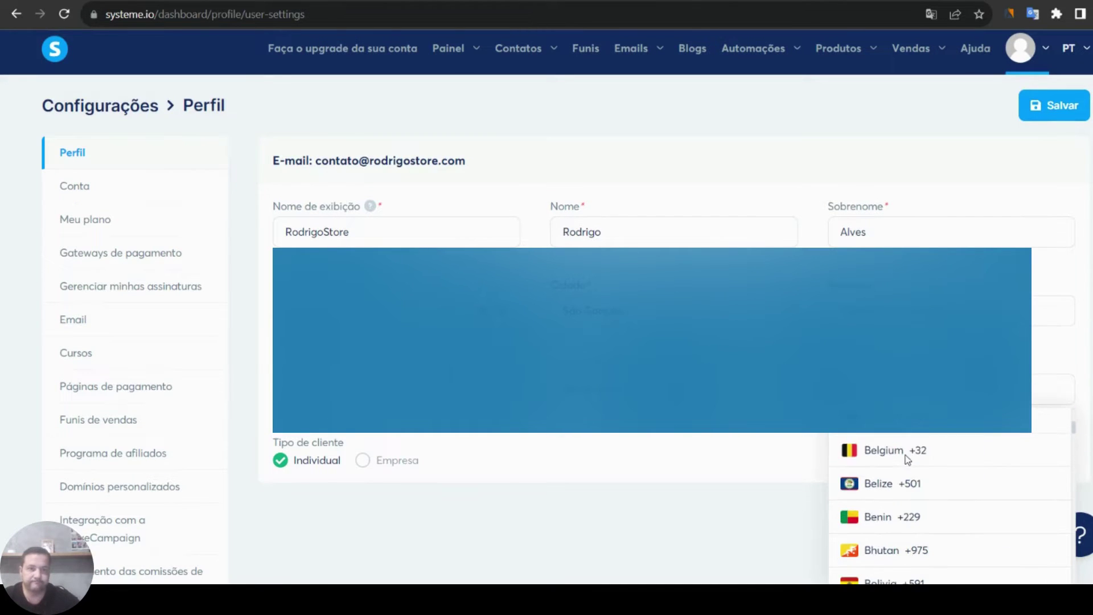
pyautogui.scroll(-12, 907, 460)
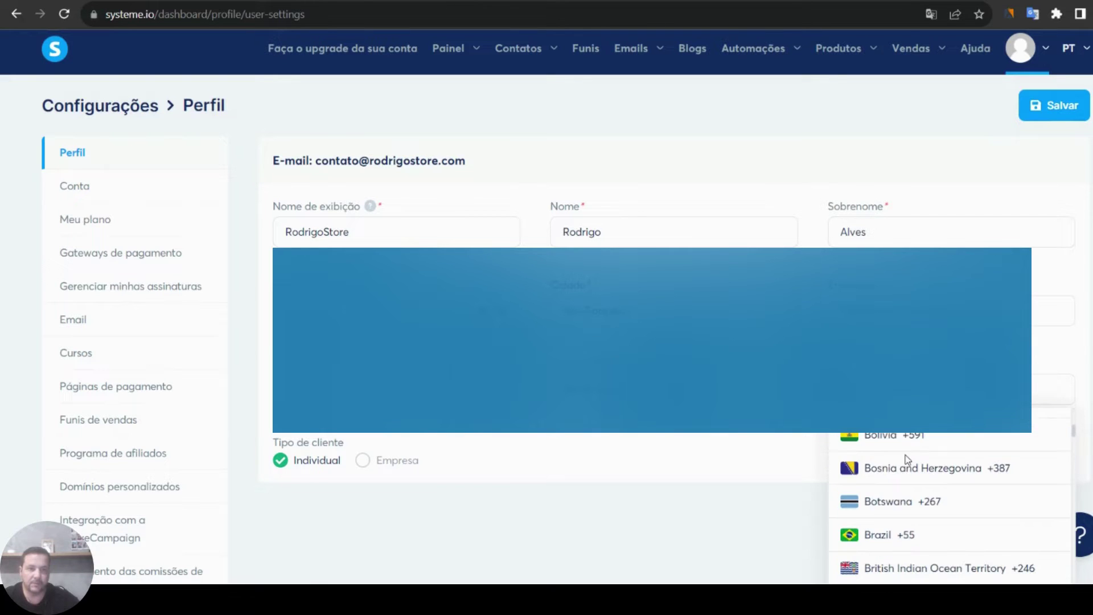
pyautogui.scroll(-10, 908, 460)
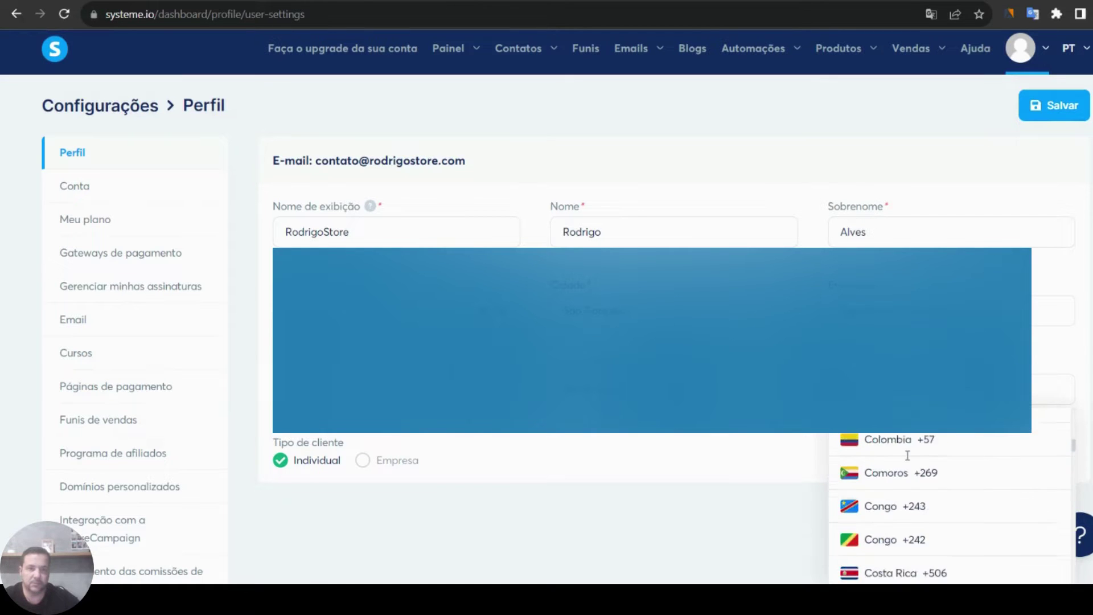
pyautogui.scroll(12, 907, 456)
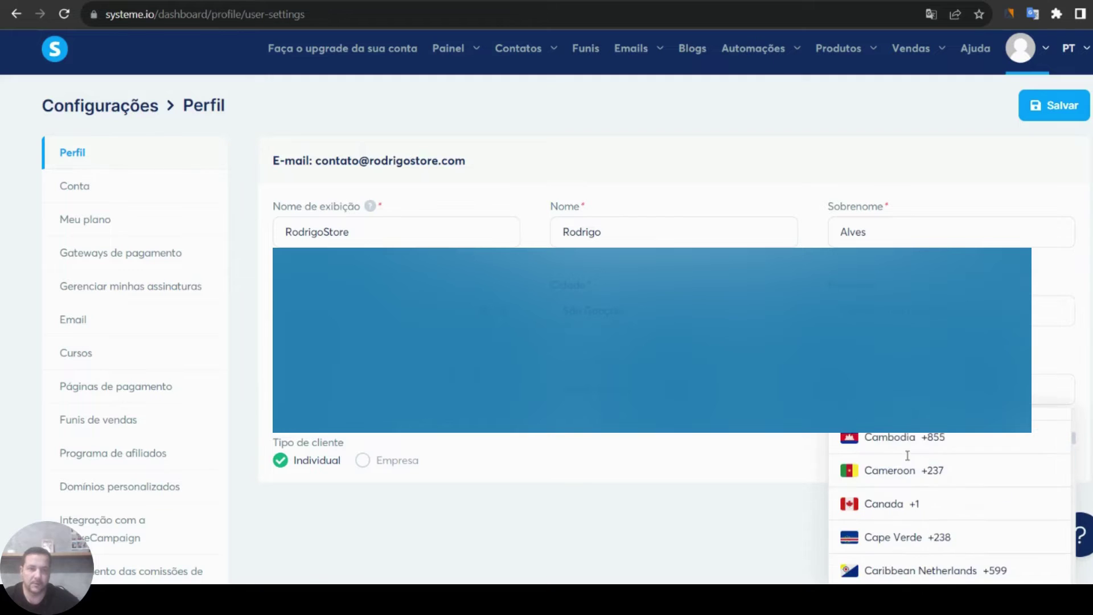
pyautogui.scroll(2, 907, 455)
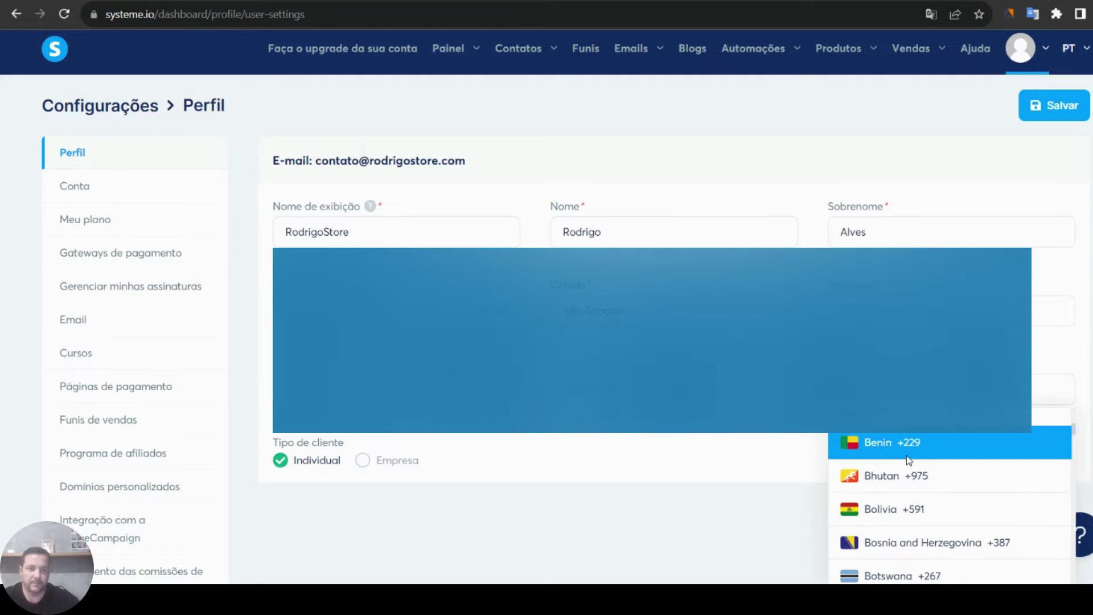
pyautogui.scroll(2, 907, 460)
pyautogui.scroll(-4, 907, 460)
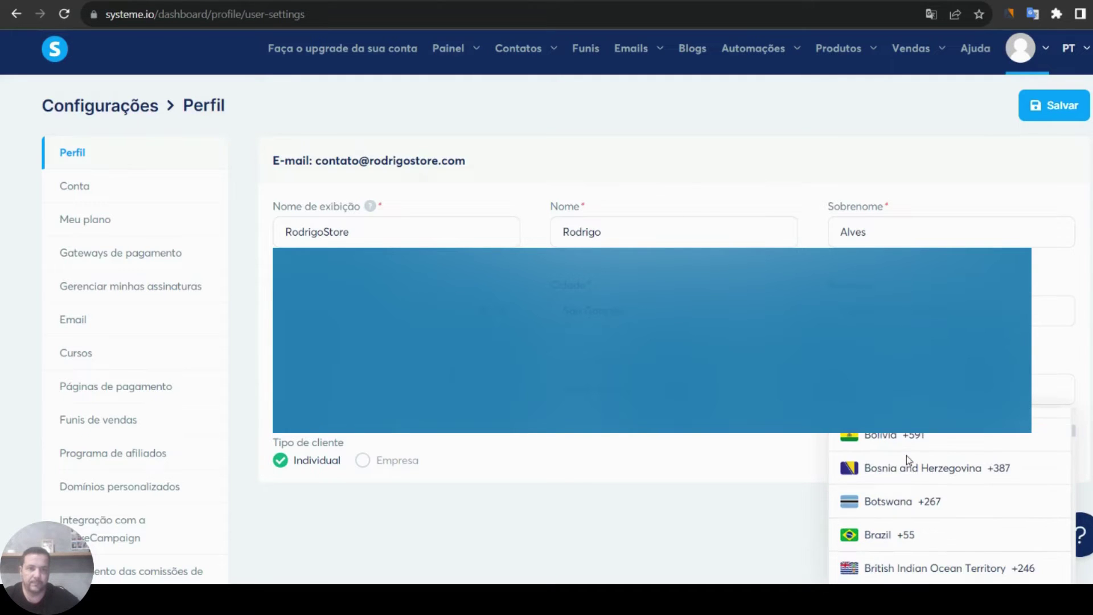
# - Pick Brazil +55 as phone code, keep customer type Individual, and save the profile
pyautogui.click(877, 532)
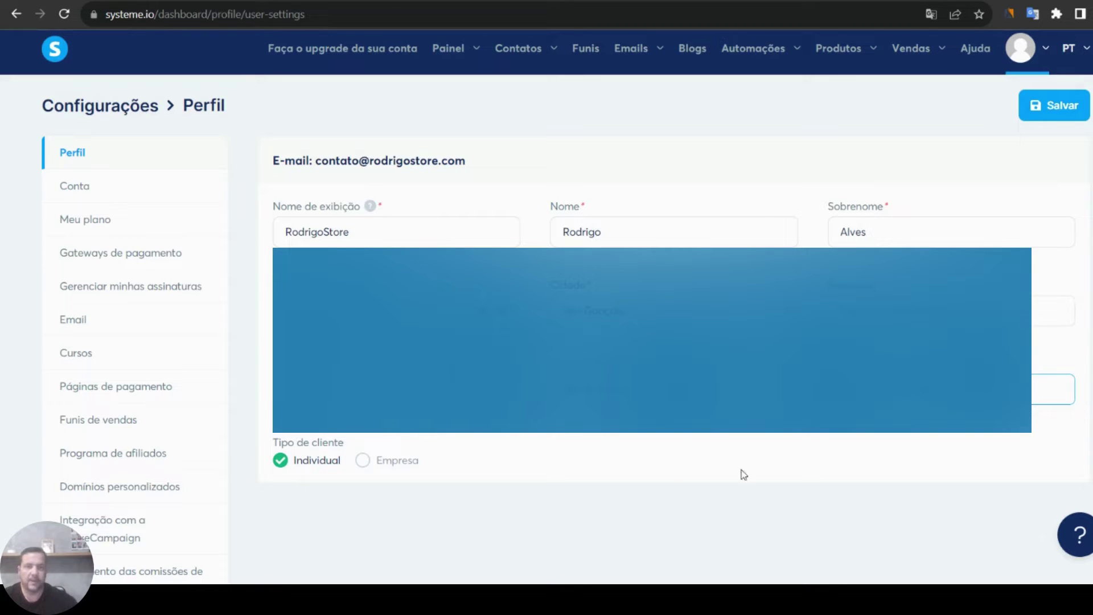
pyautogui.click(549, 451)
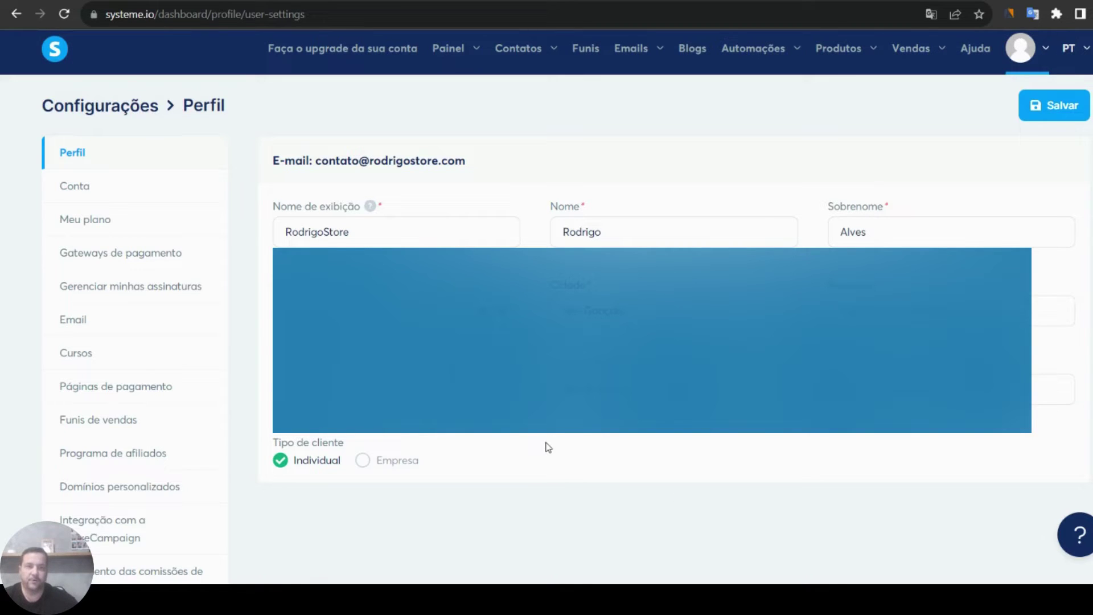
pyautogui.click(365, 461)
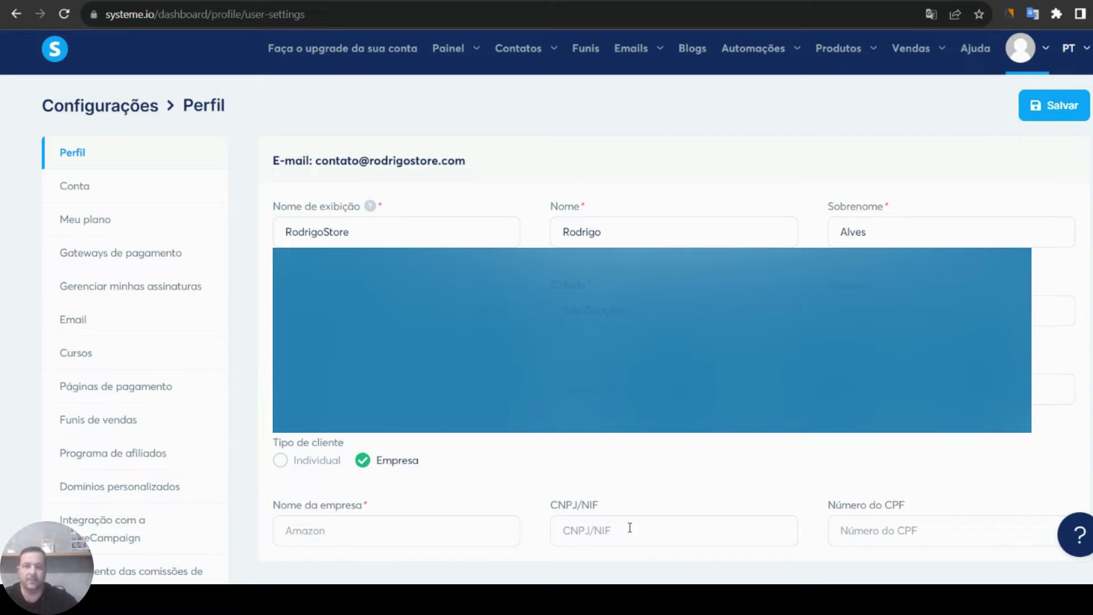
pyautogui.click(280, 461)
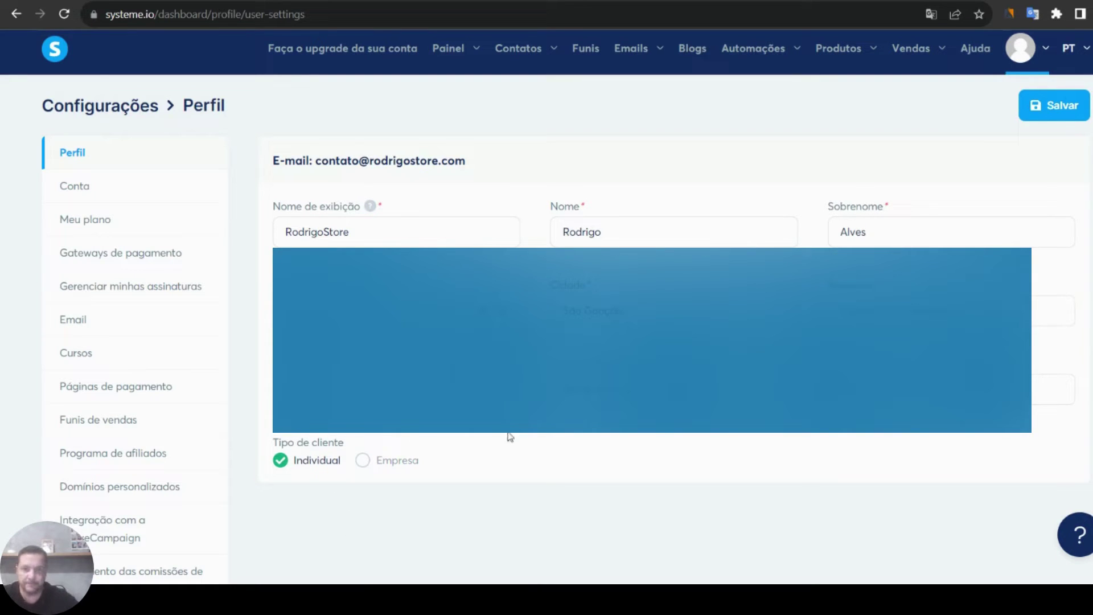
pyautogui.click(1064, 109)
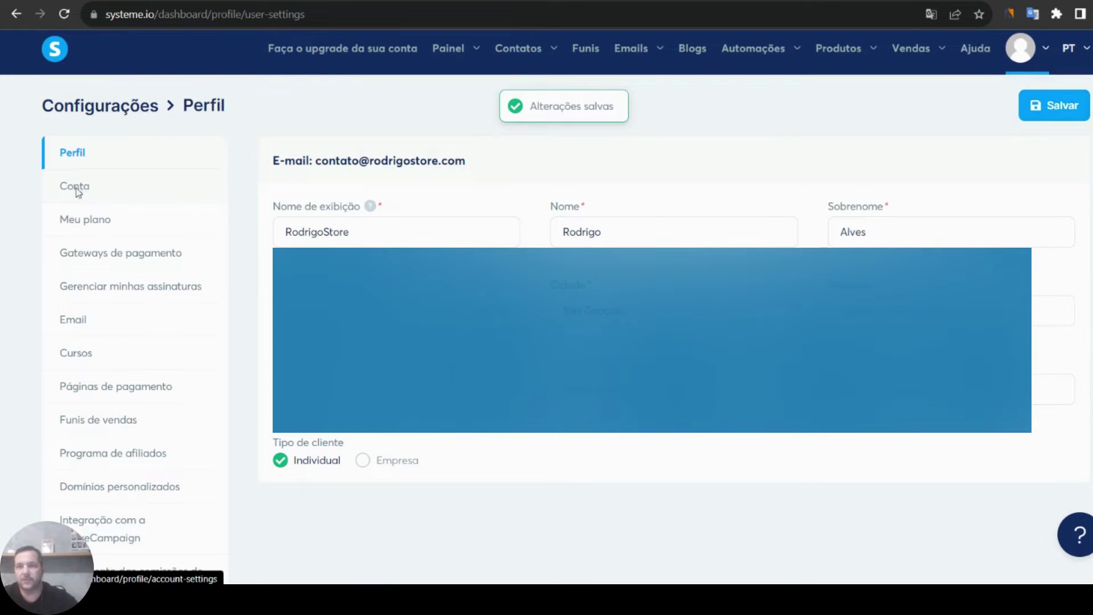
pyautogui.click(77, 192)
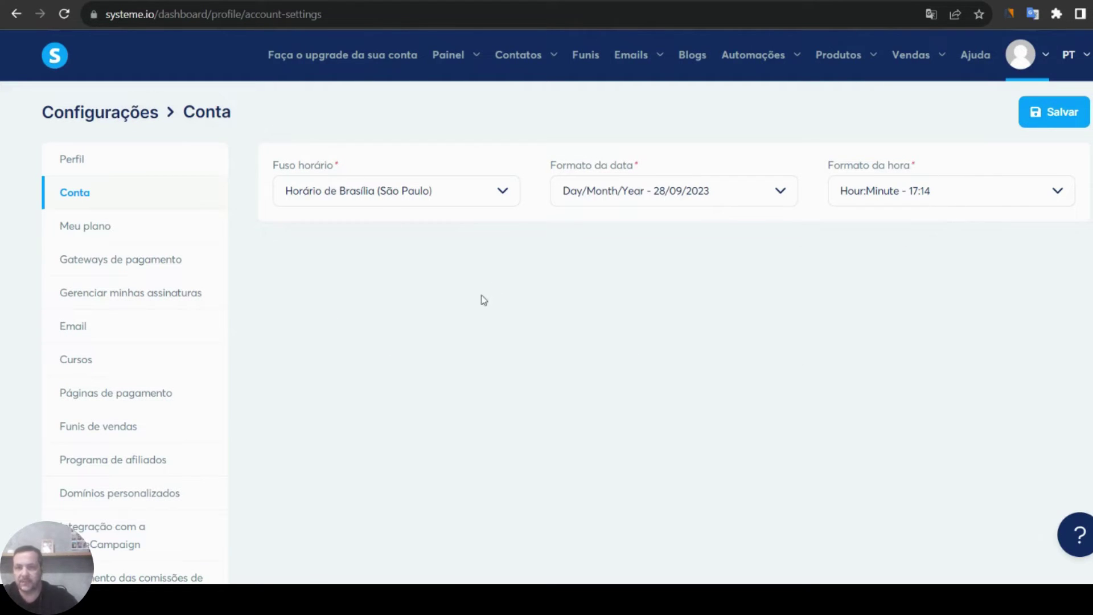
# - Review the Meu plano page, scrolling through the Freemium versus paid plan table
pyautogui.click(87, 234)
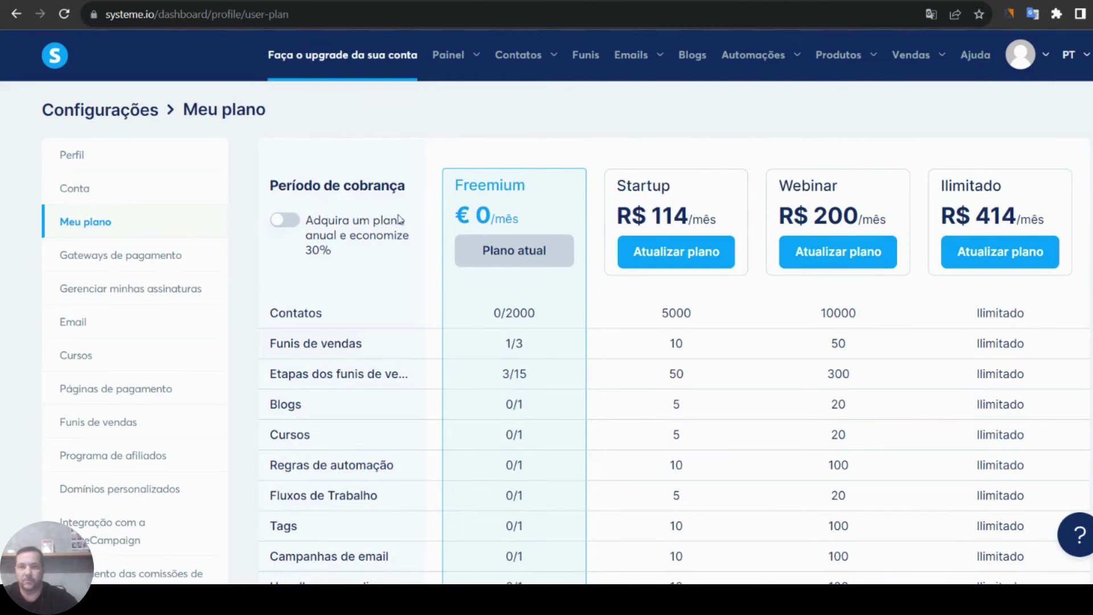
pyautogui.scroll(-5, 512, 199)
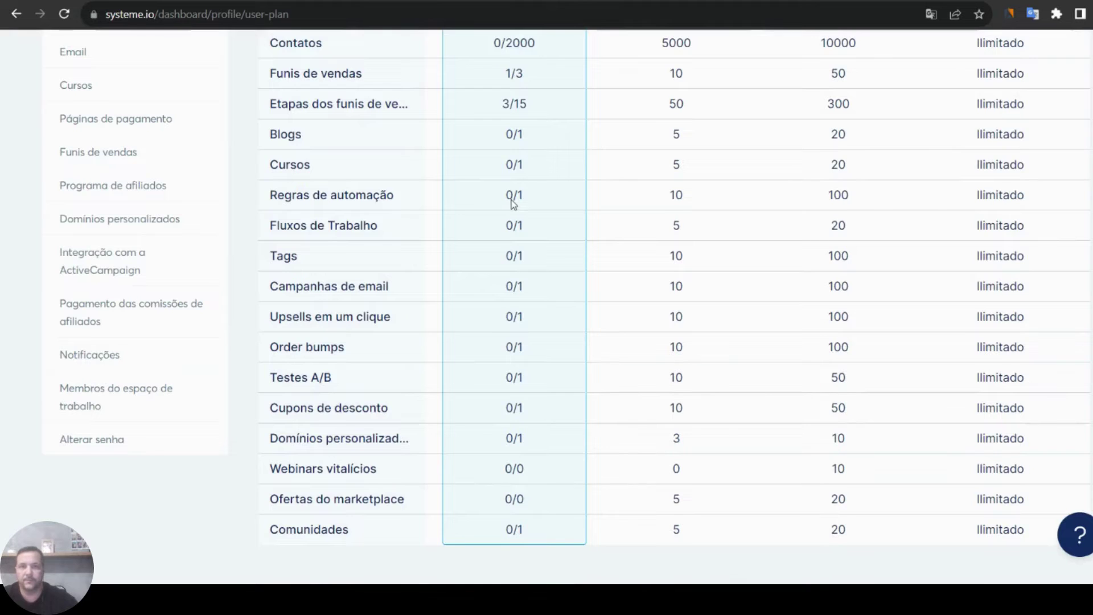
pyautogui.scroll(5, 512, 203)
pyautogui.scroll(-5, 512, 204)
pyautogui.scroll(5, 512, 204)
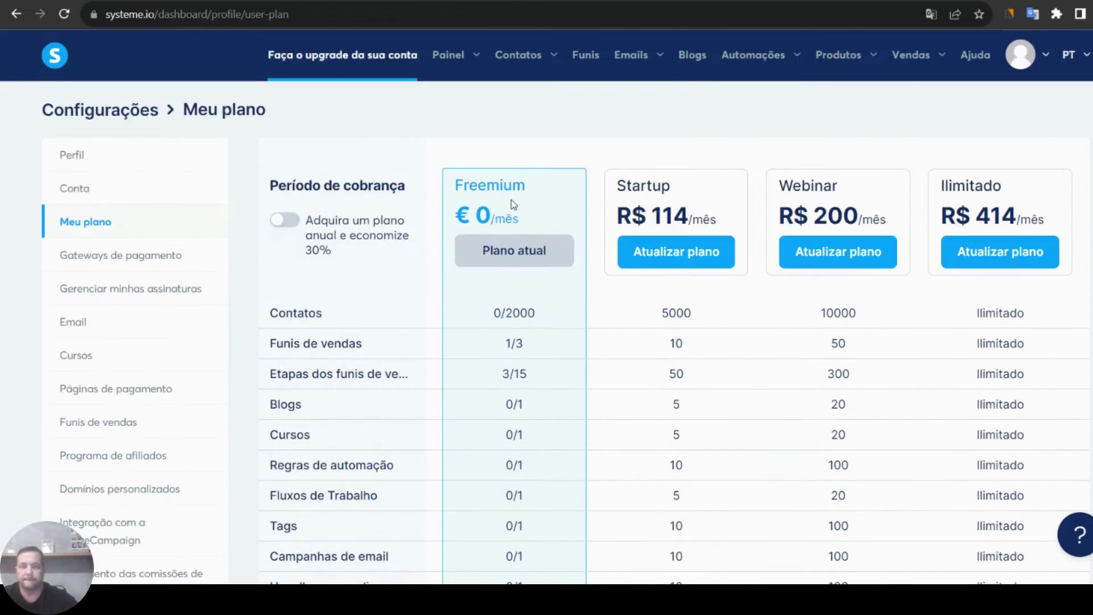
pyautogui.click(133, 261)
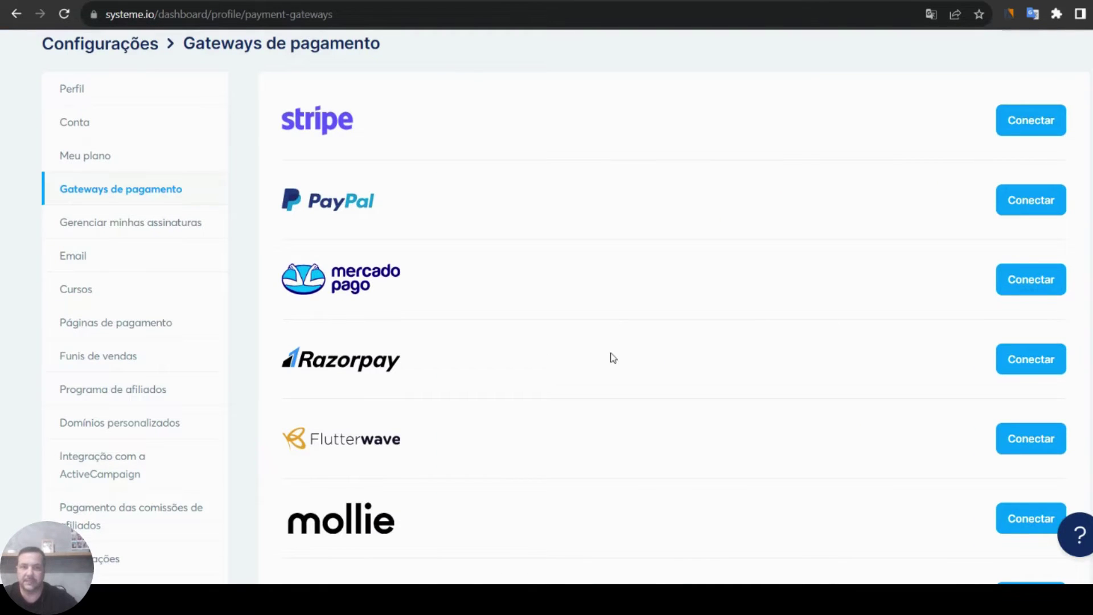
# - Scroll down through the six payment providers and back to the top
pyautogui.scroll(2, 410, 329)
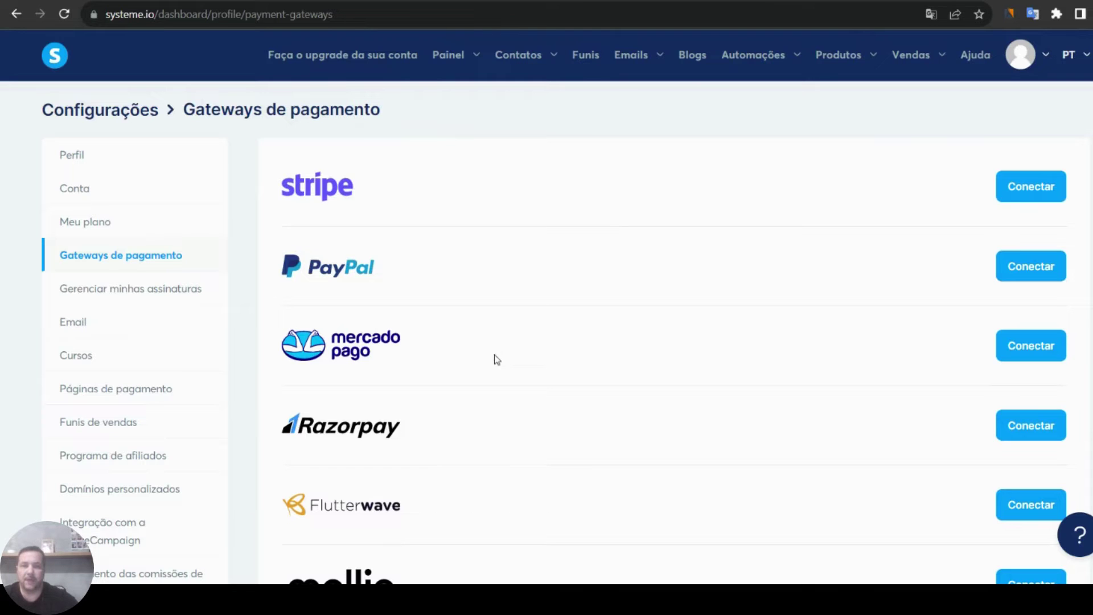
pyautogui.scroll(-4, 569, 325)
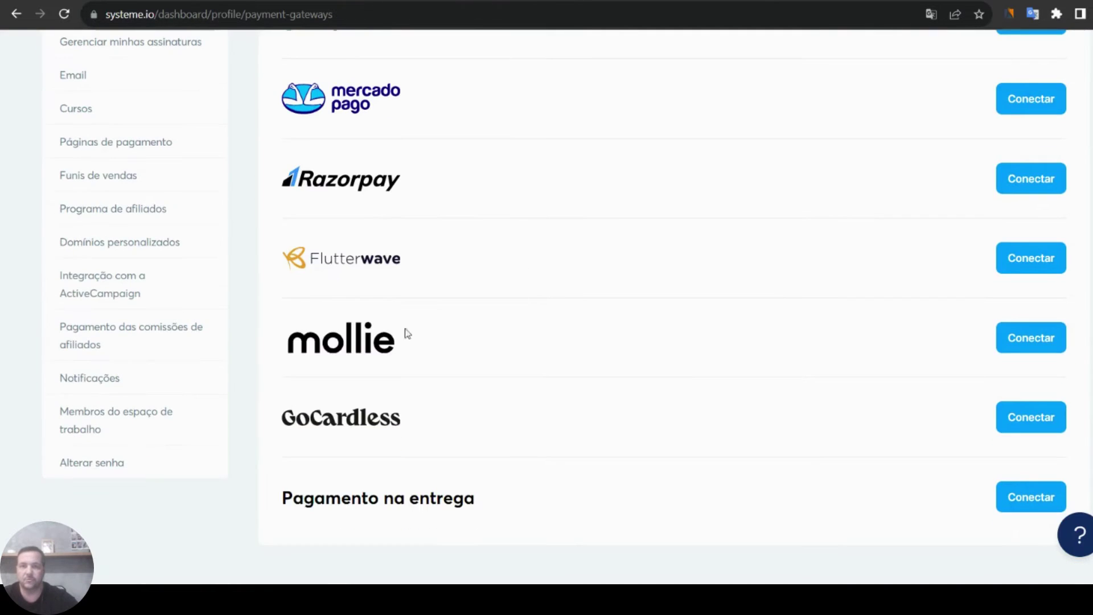
pyautogui.scroll(4, 558, 476)
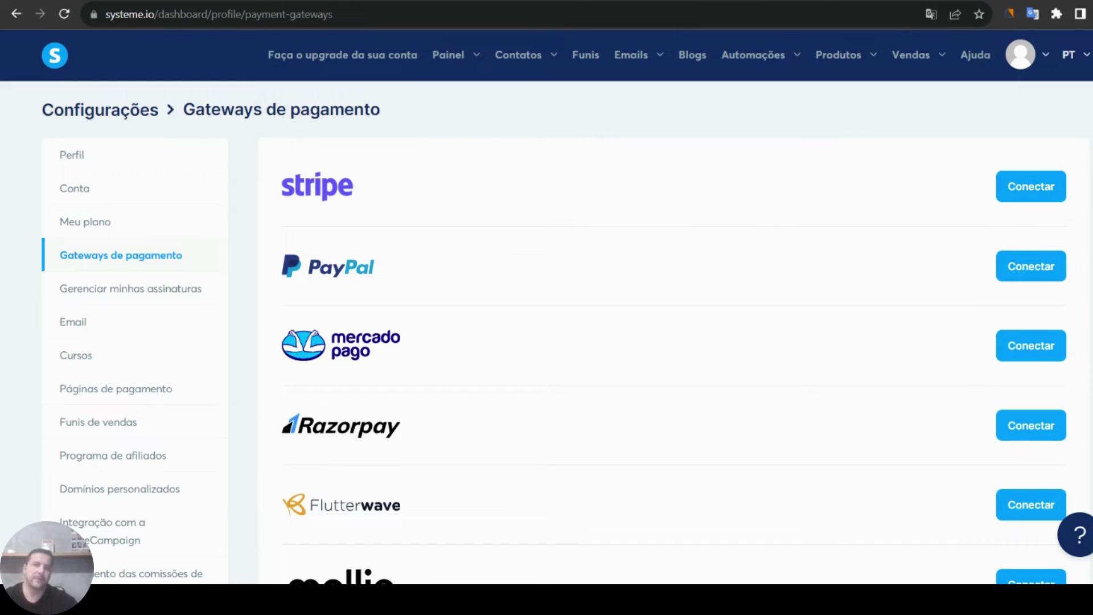
# - Start connecting Mercado Pago, then switch to the Mercado Pago production credentials tab
pyautogui.click(1038, 353)
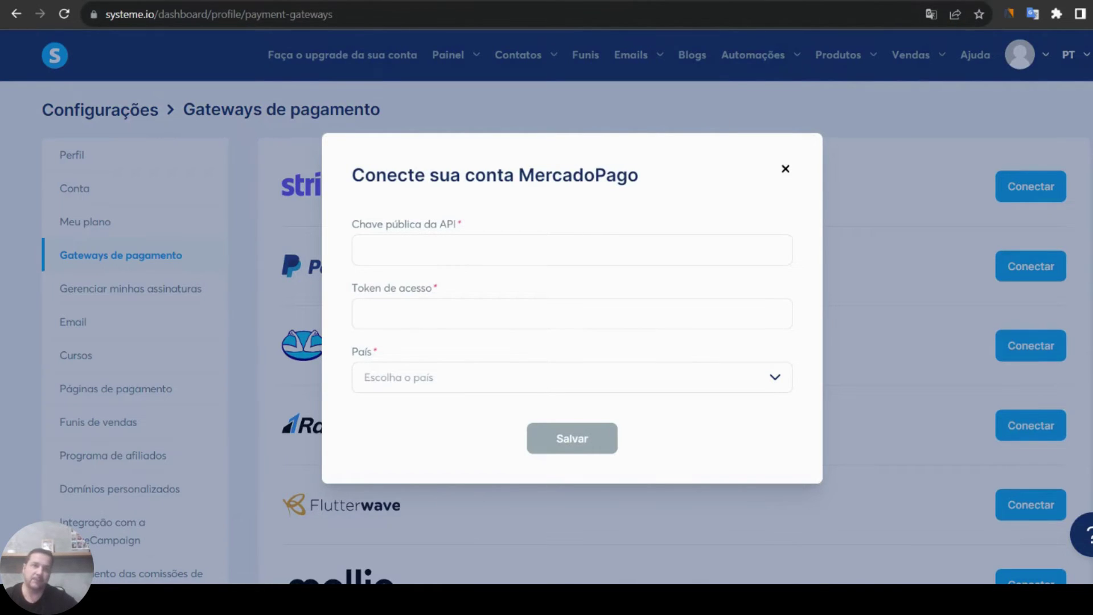
pyautogui.click(871, 0)
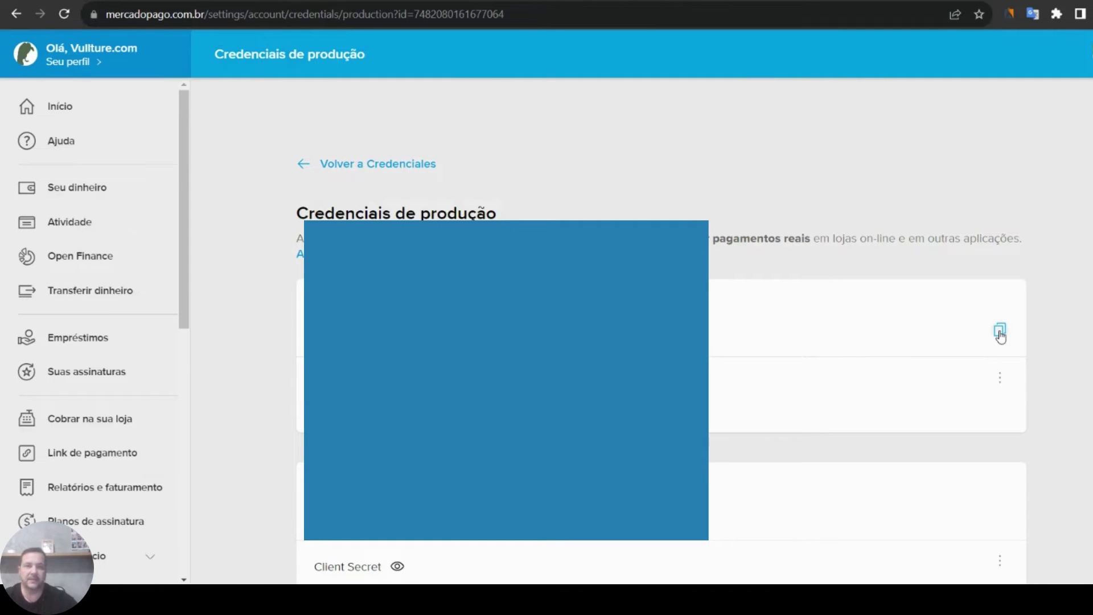
# - Copy the production Public Key and return to the Systeme.io Painel tab
pyautogui.click(1000, 336)
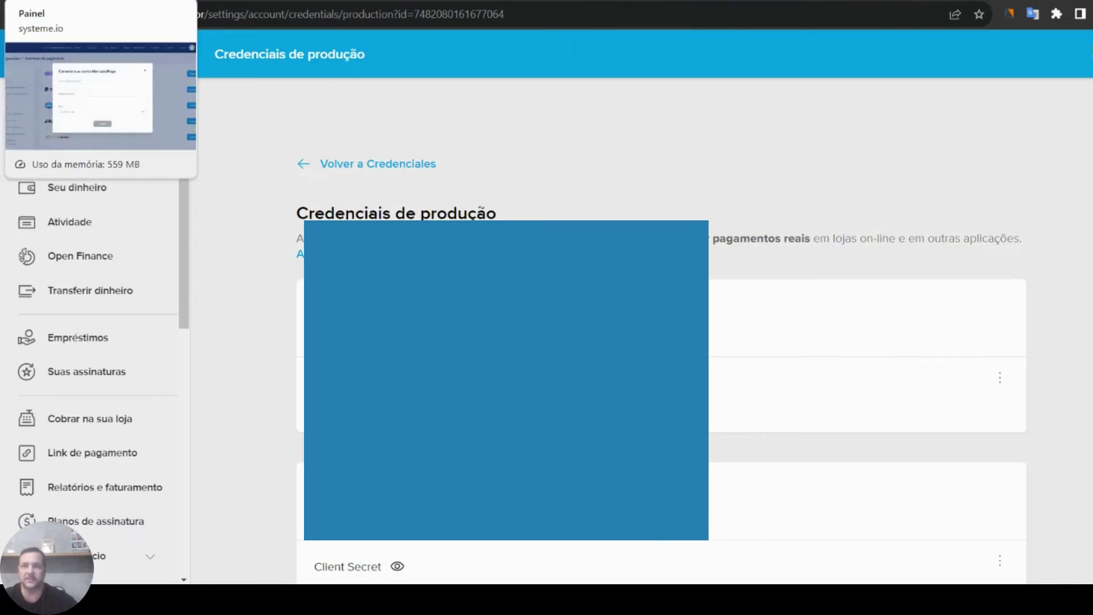
pyautogui.click(56, 1)
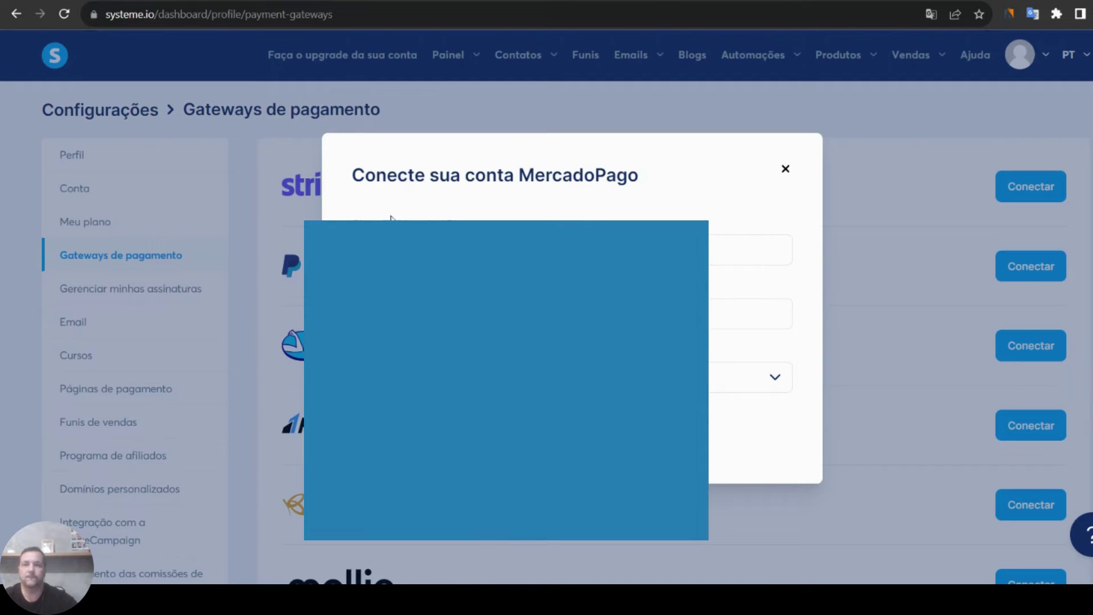
# - Fill in the API public key and paste the production Access Token copied from Mercado Pago
pyautogui.click(750, 250)
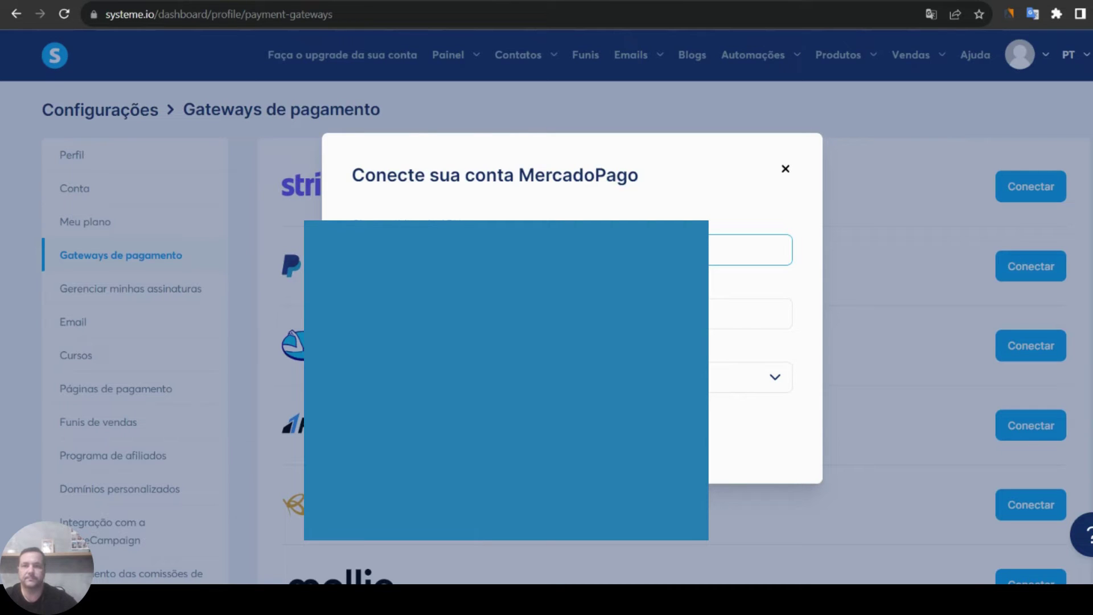
pyautogui.click(750, 313)
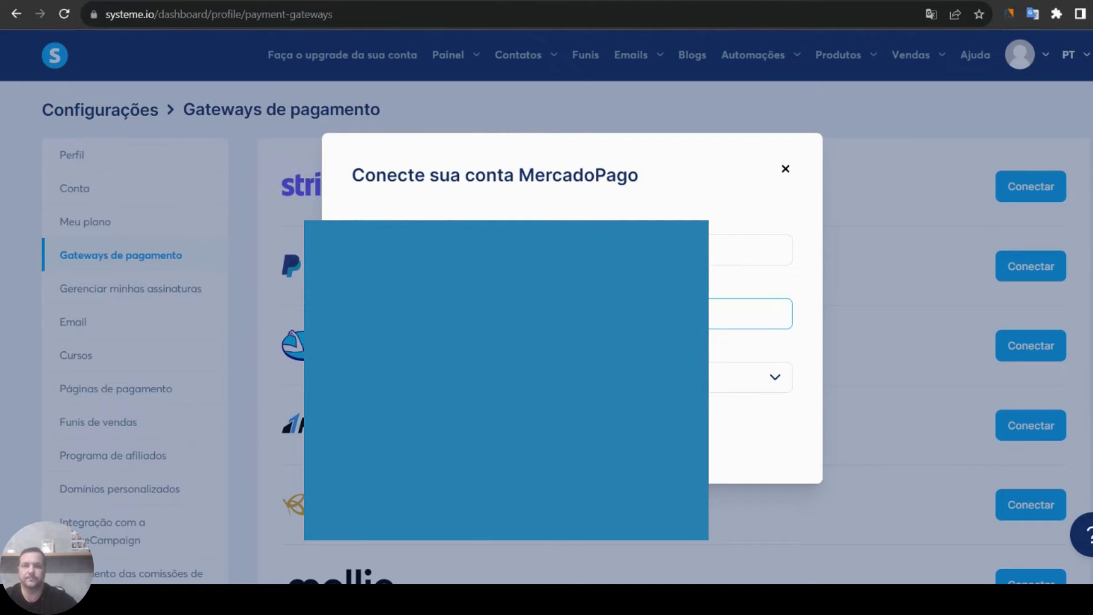
pyautogui.click(848, 1)
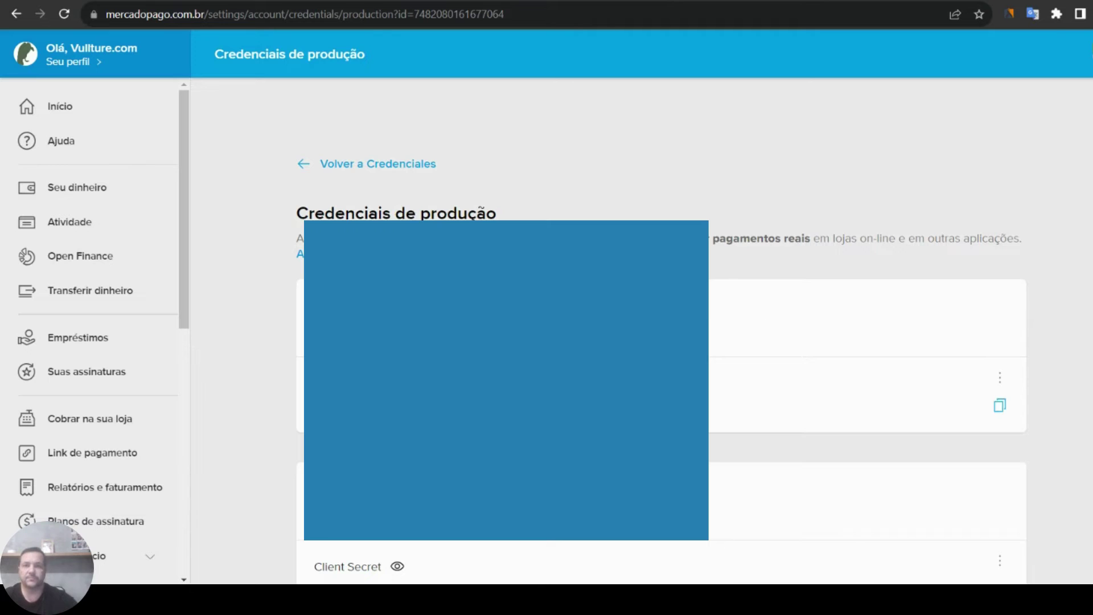
pyautogui.click(1000, 405)
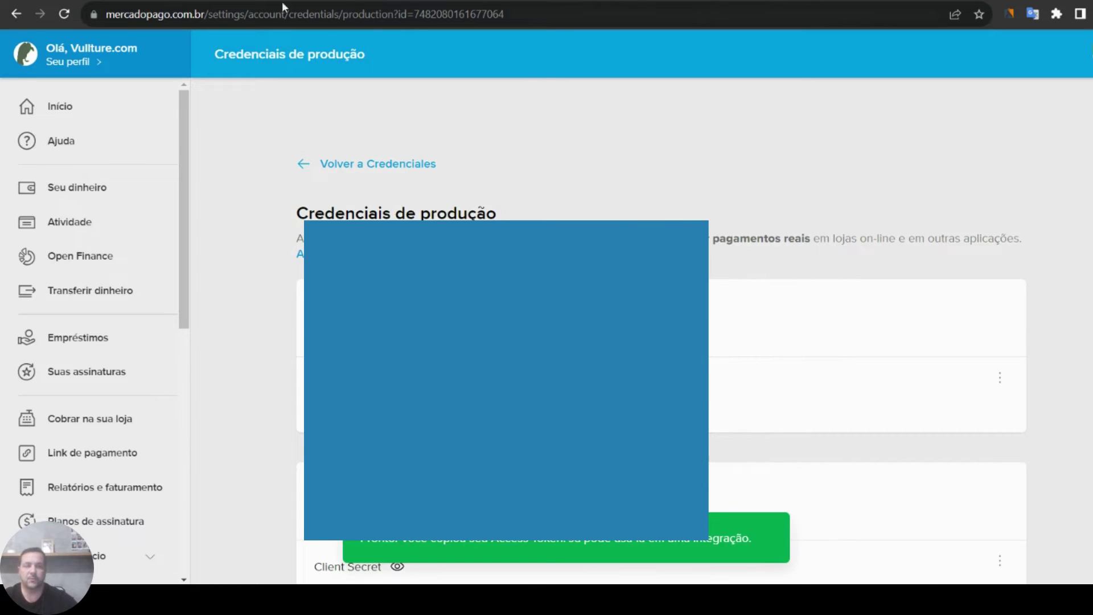
pyautogui.hotkey('ctrl', 'shift', 'Tab')
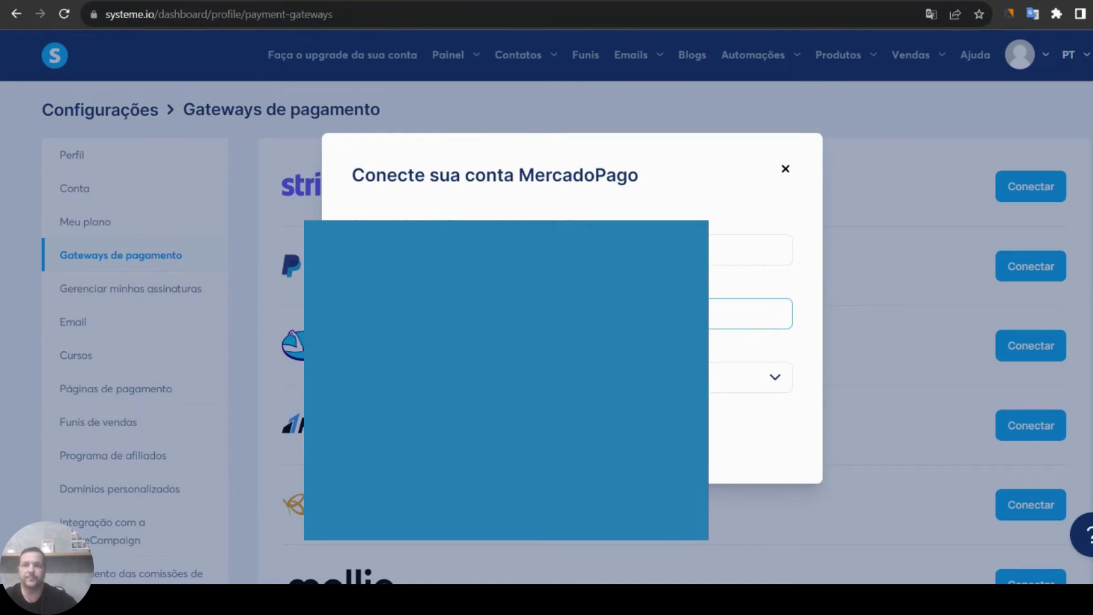
pyautogui.hotkey('ctrl', 'v')
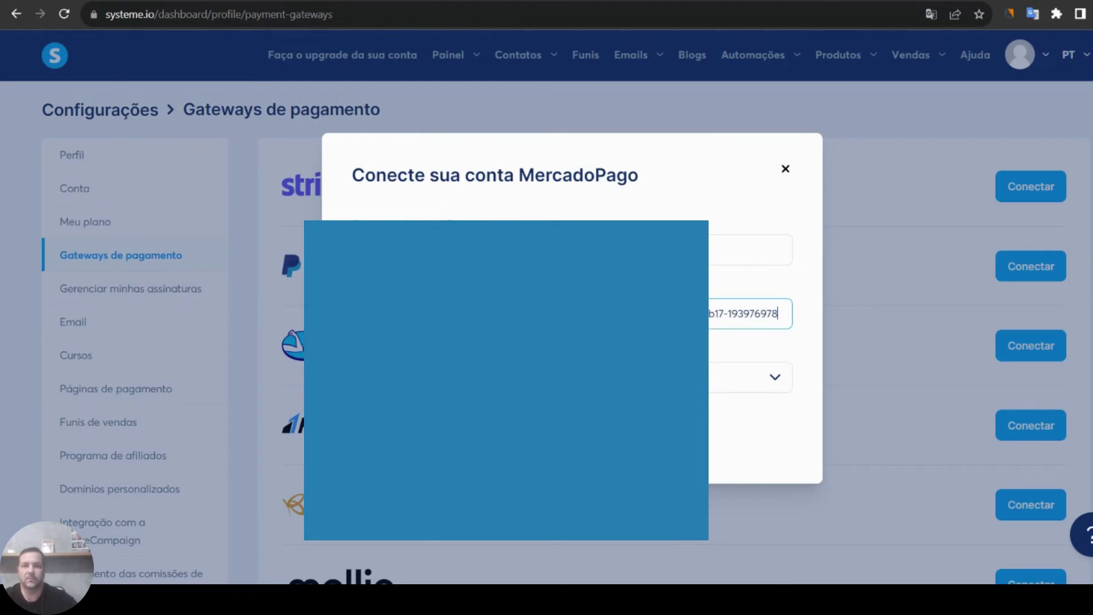
# - Choose the account's country in País and save the Mercado Pago connection
pyautogui.press('Down')
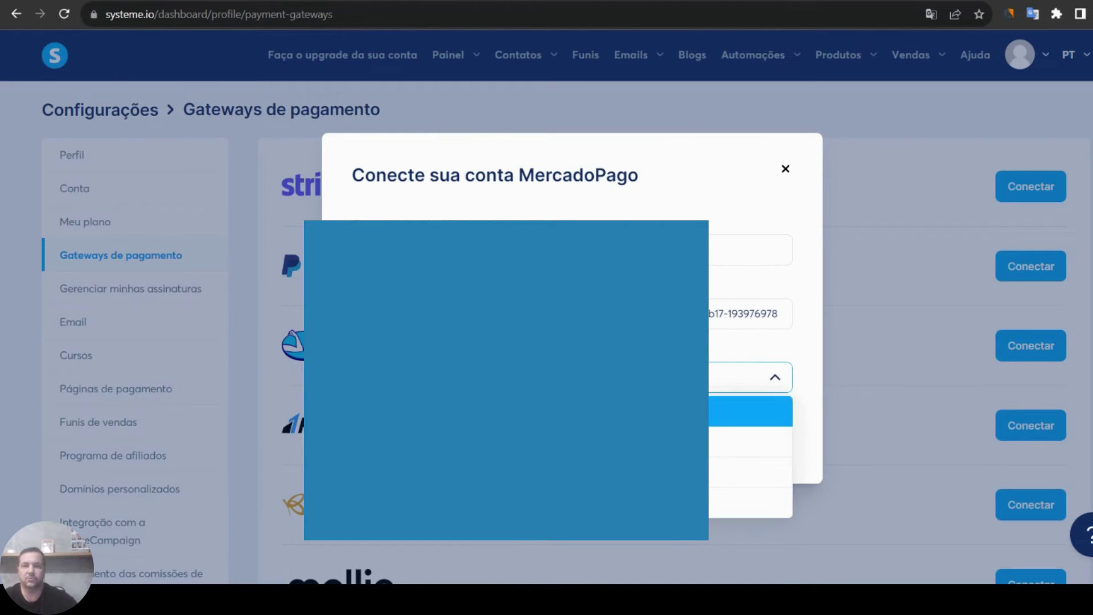
pyautogui.press('Return')
pyautogui.press('Tab')
pyautogui.press('Return')
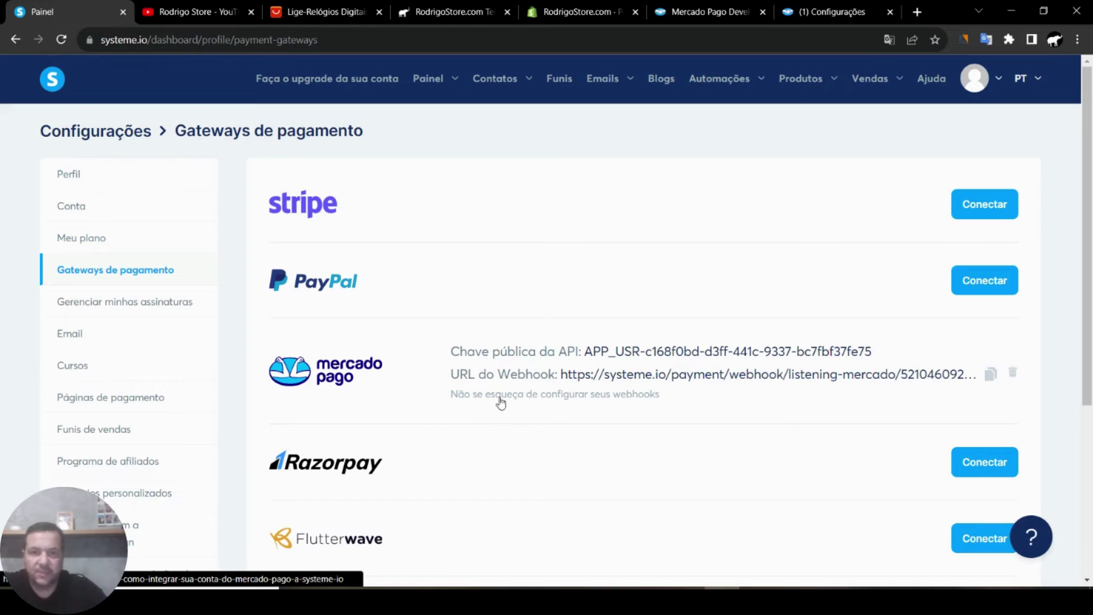
pyautogui.click(530, 397)
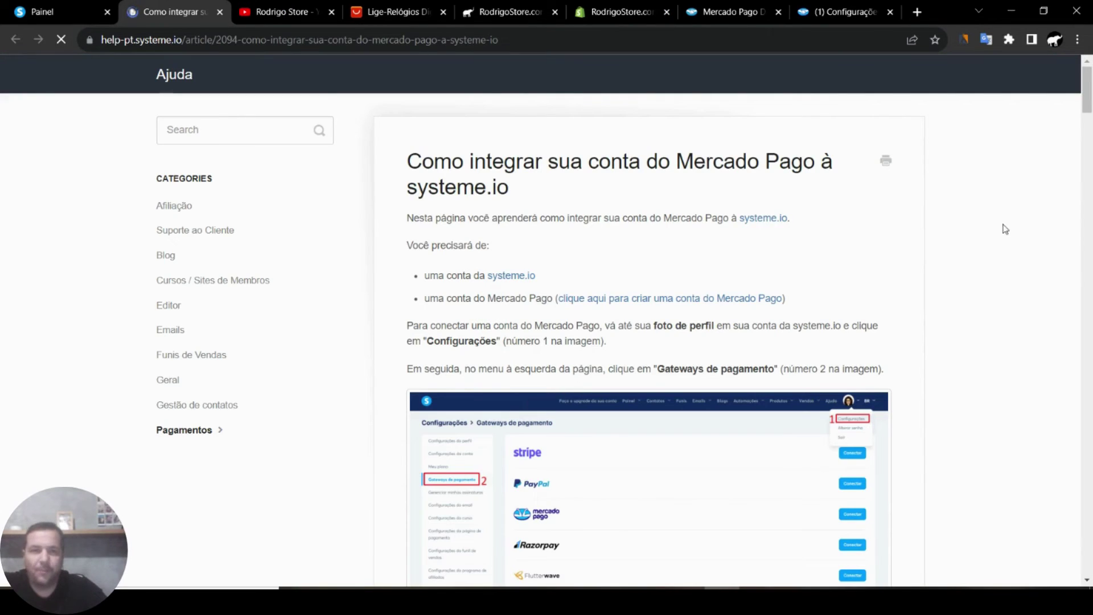
pyautogui.scroll(-15, 823, 230)
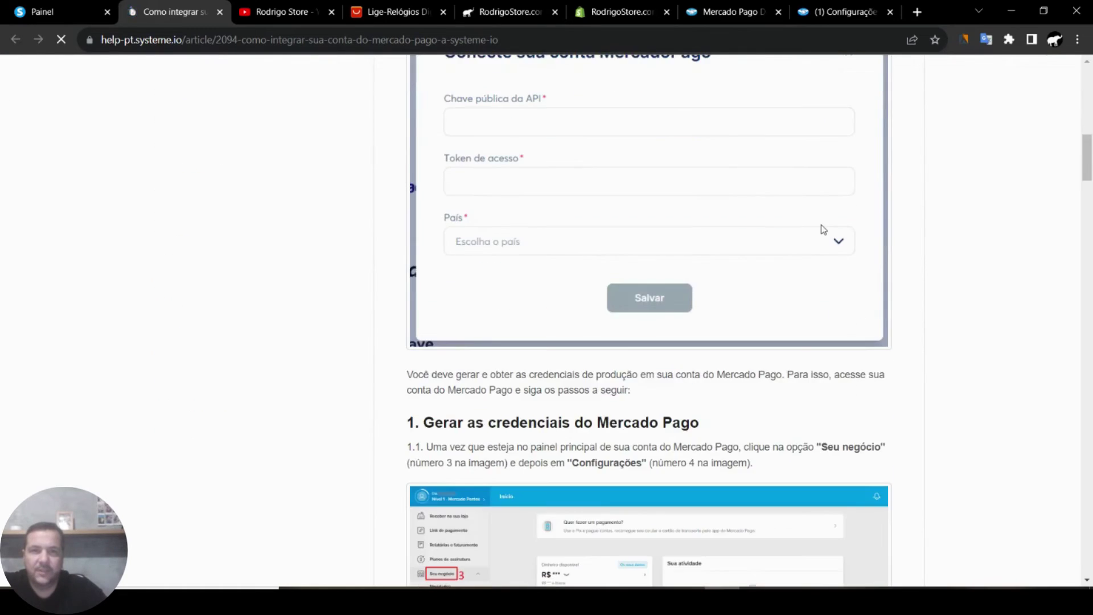
pyautogui.scroll(-12, 823, 230)
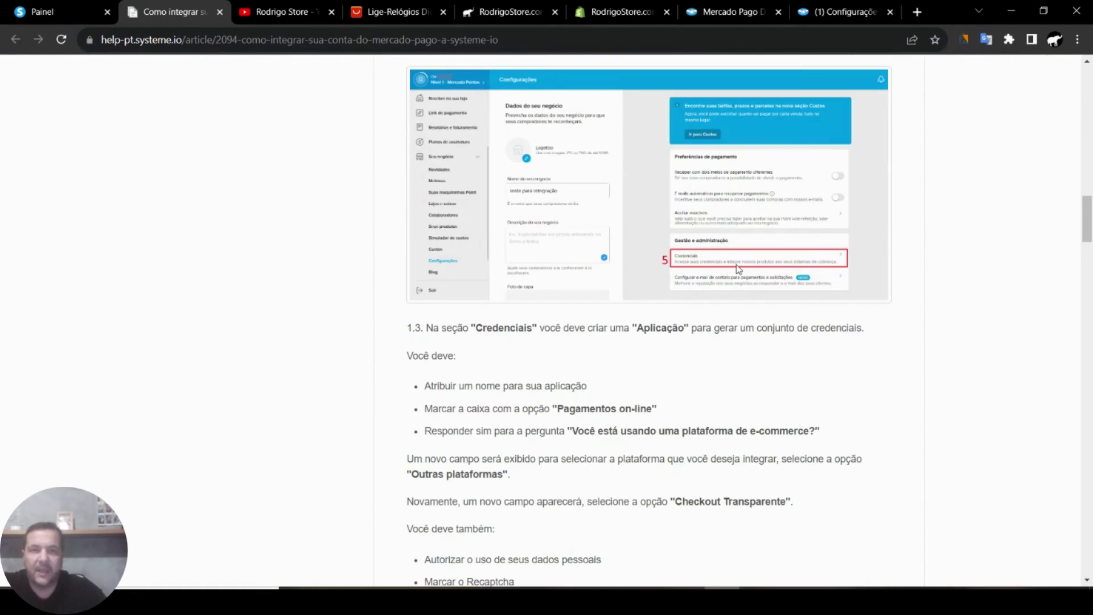
pyautogui.scroll(-15, 739, 269)
pyautogui.scroll(-5, 738, 268)
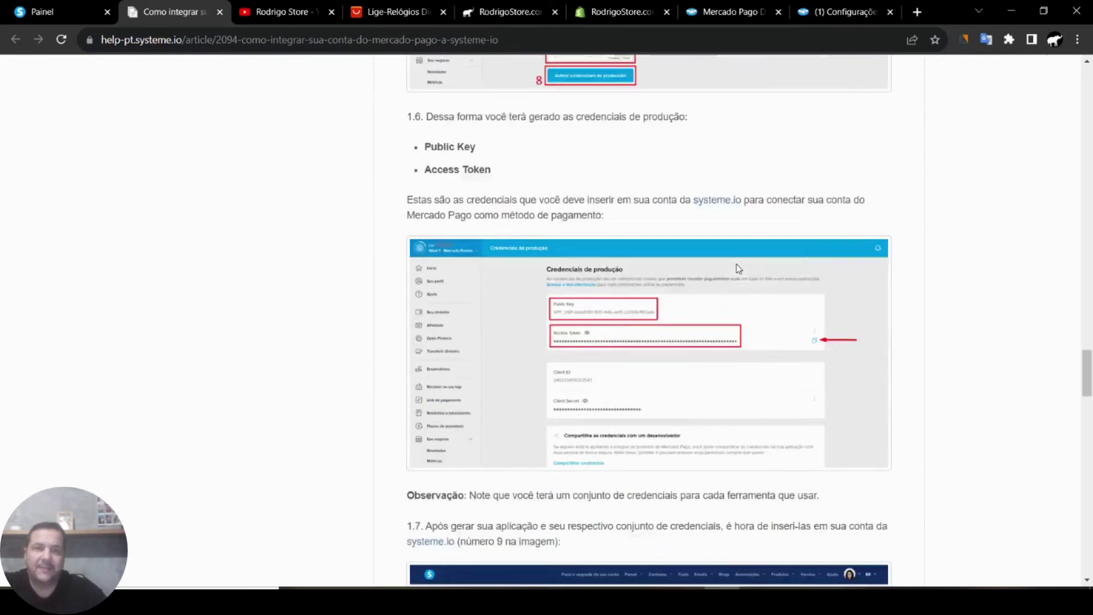
pyautogui.scroll(15, 738, 269)
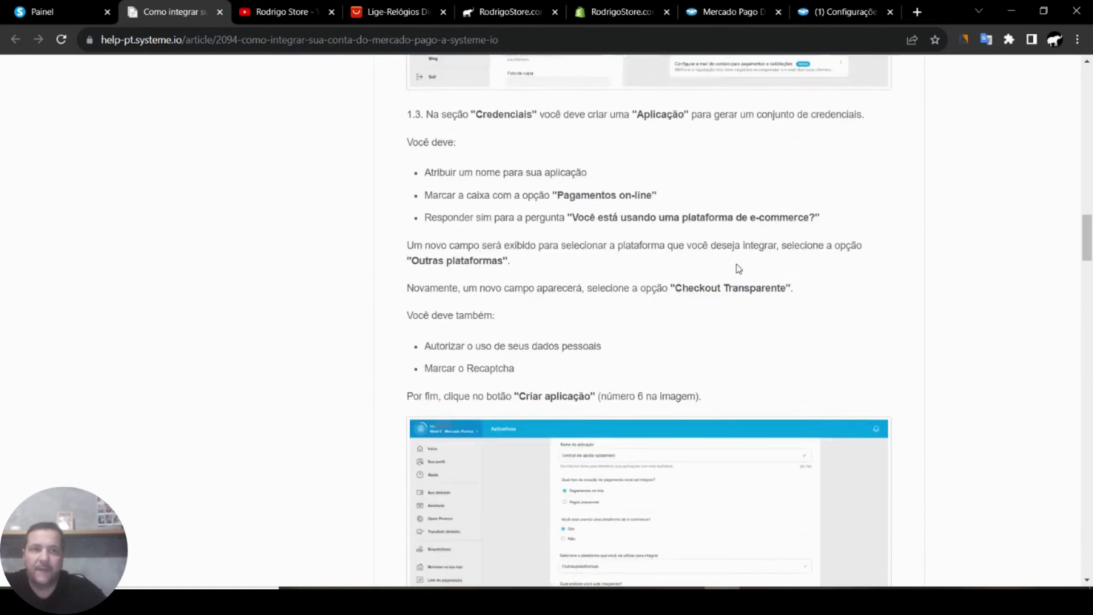
pyautogui.scroll(20, 739, 268)
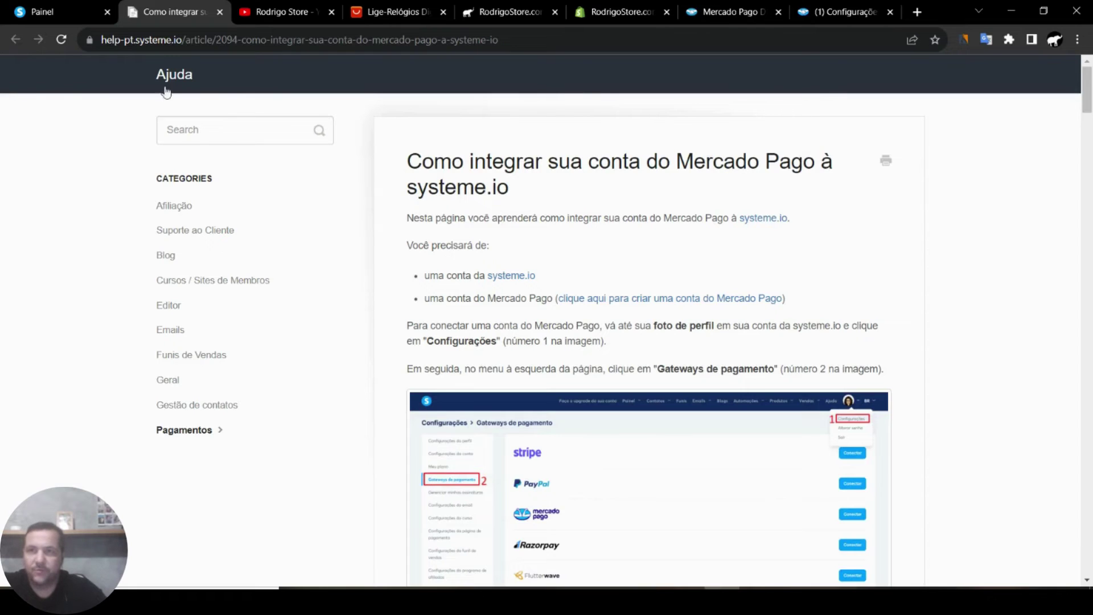
# - On the Painel tab, copy the Mercado Pago 'URL do Webhook' to the clipboard
pyautogui.click(56, 9)
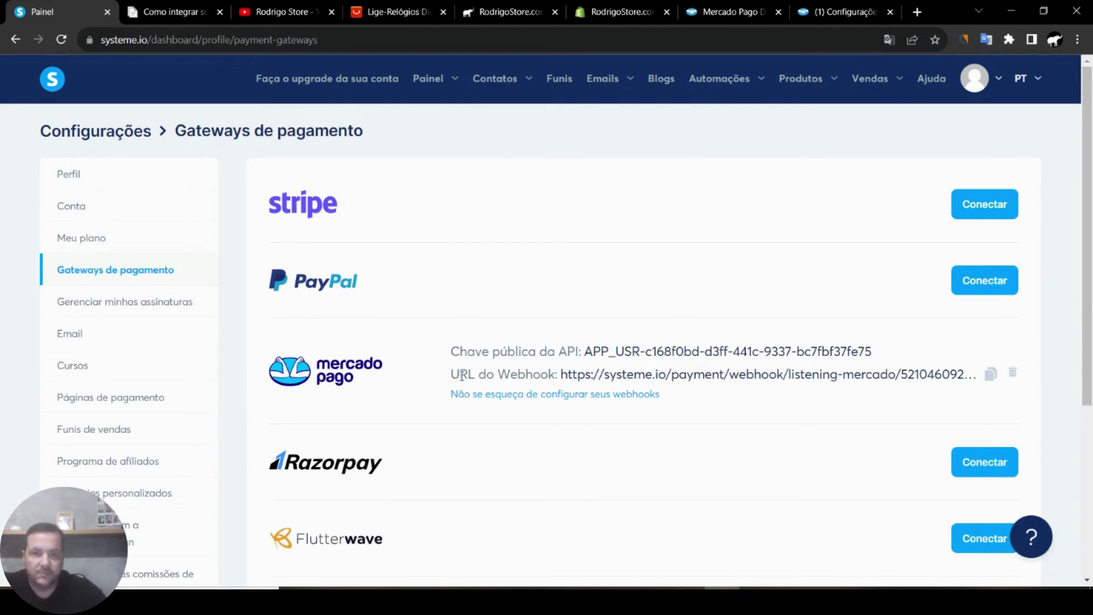
pyautogui.click(991, 377)
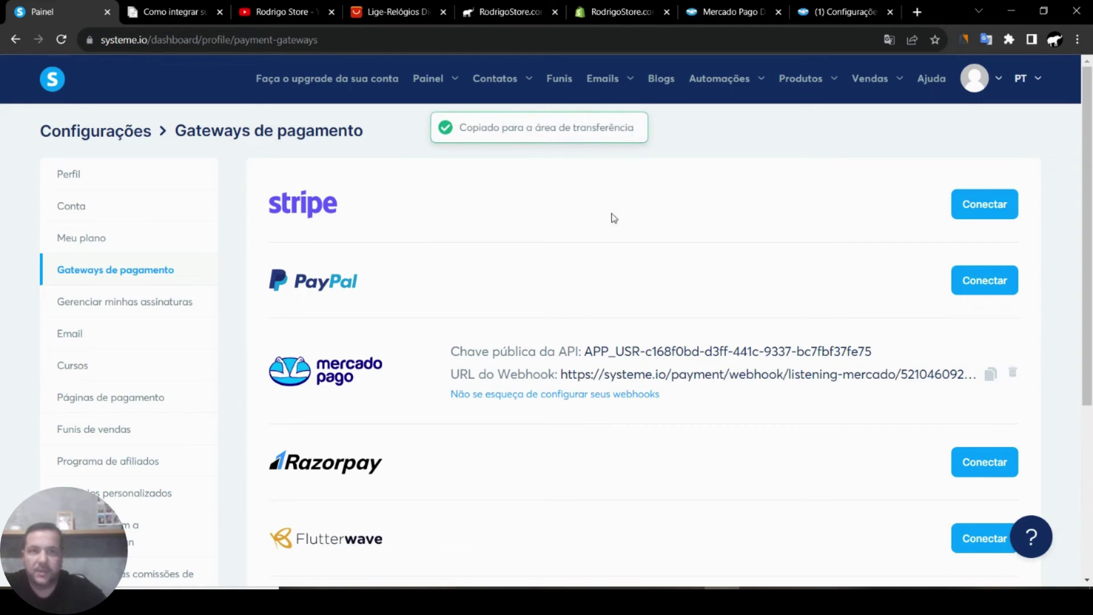
# - In Mercado Pago Developers, open the application under 'Suas integrações' and go to Webhooks
pyautogui.click(719, 12)
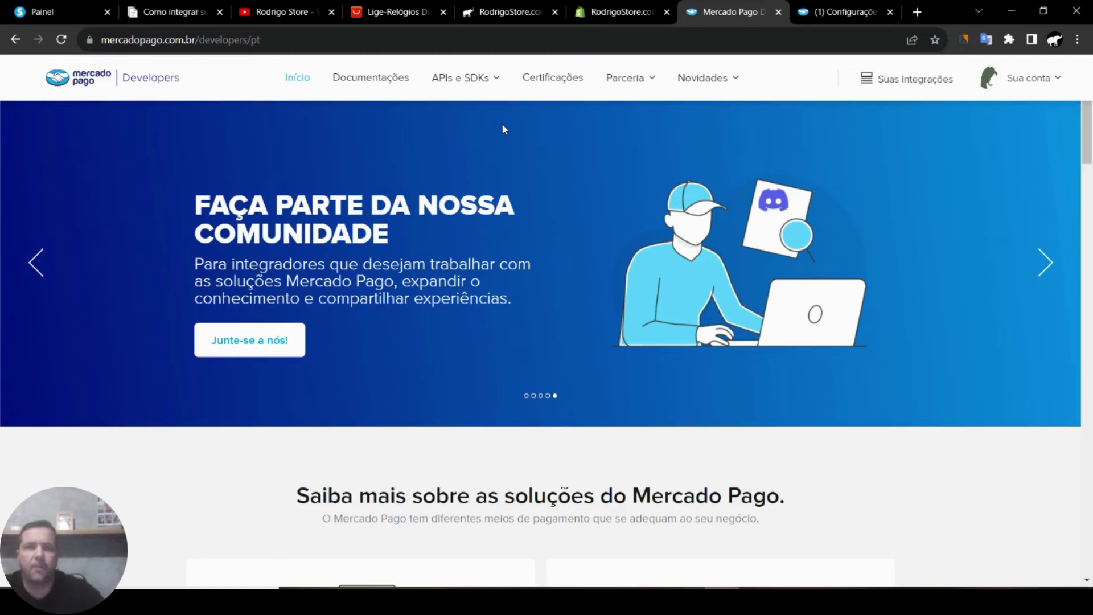
pyautogui.click(894, 86)
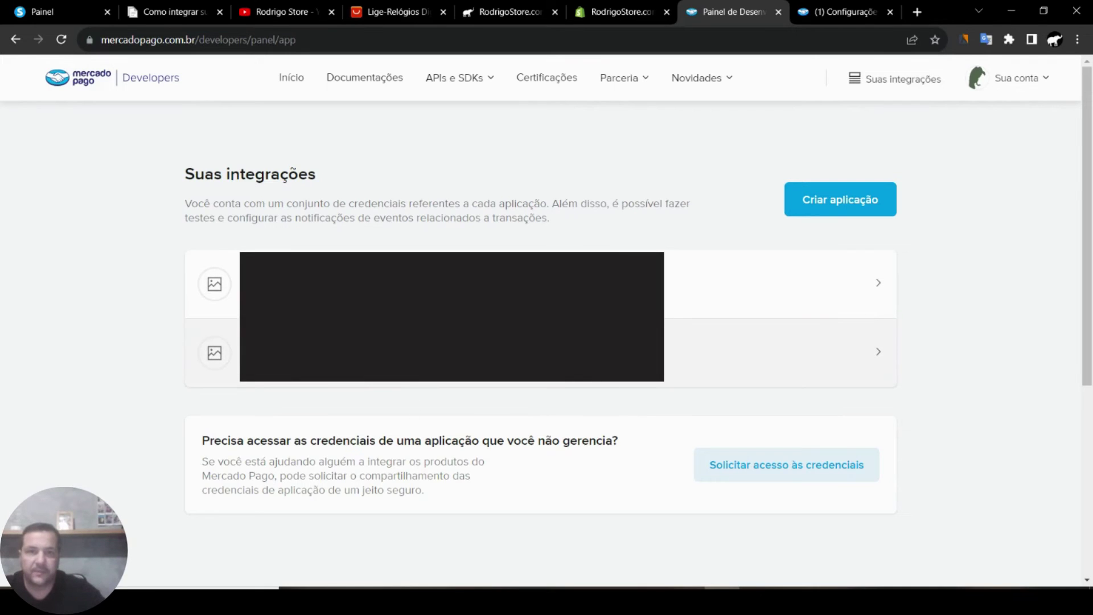
pyautogui.click(740, 352)
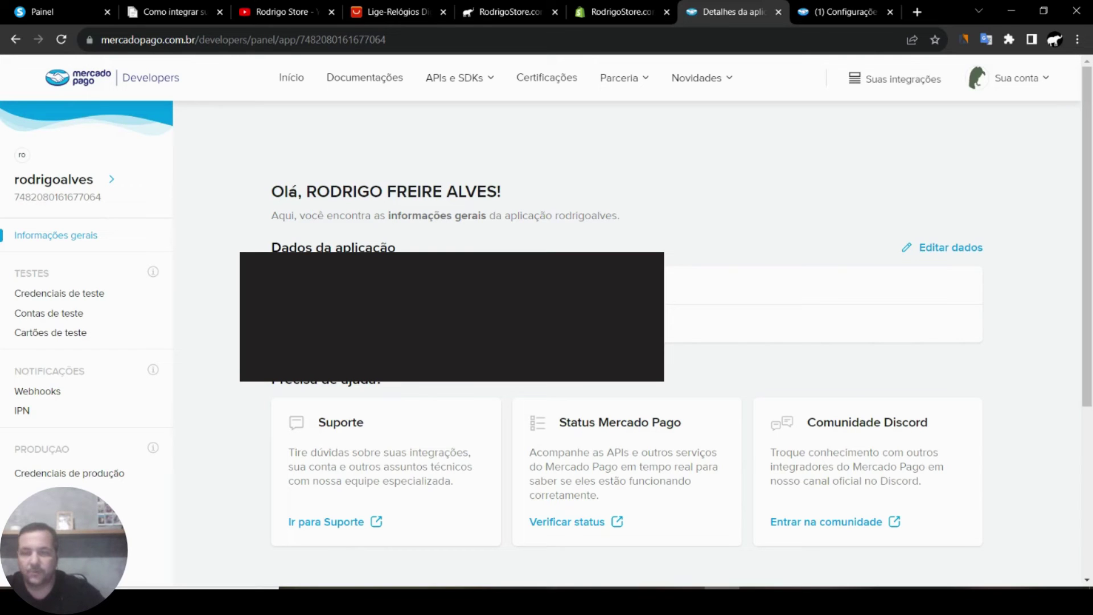
pyautogui.click(38, 391)
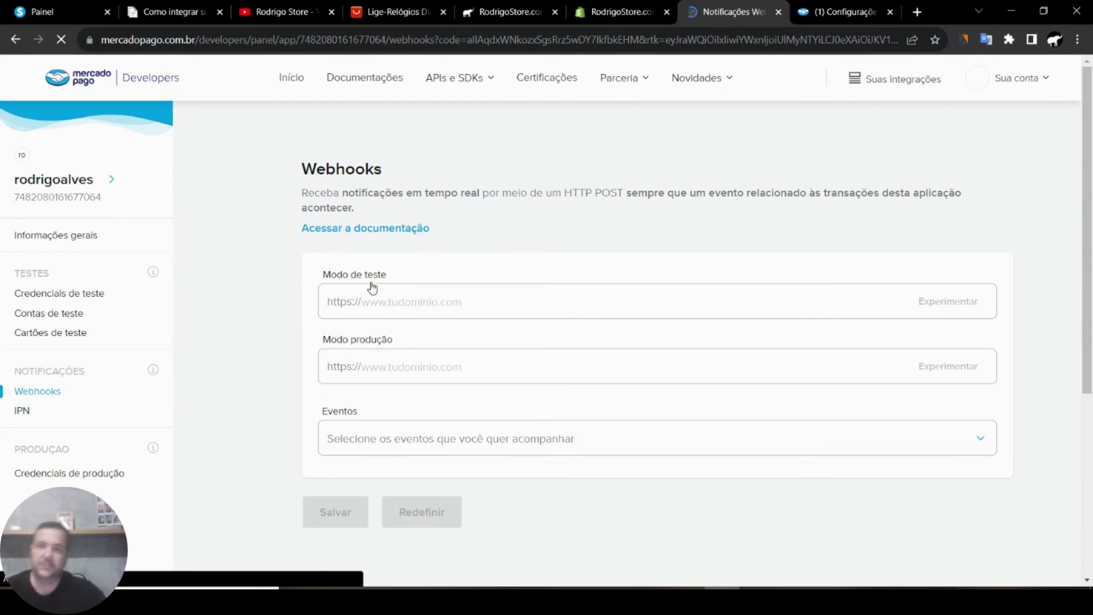
# - Paste the systeme.io webhook URL as the production URL and send a successful test notification
pyautogui.rightClick(395, 367)
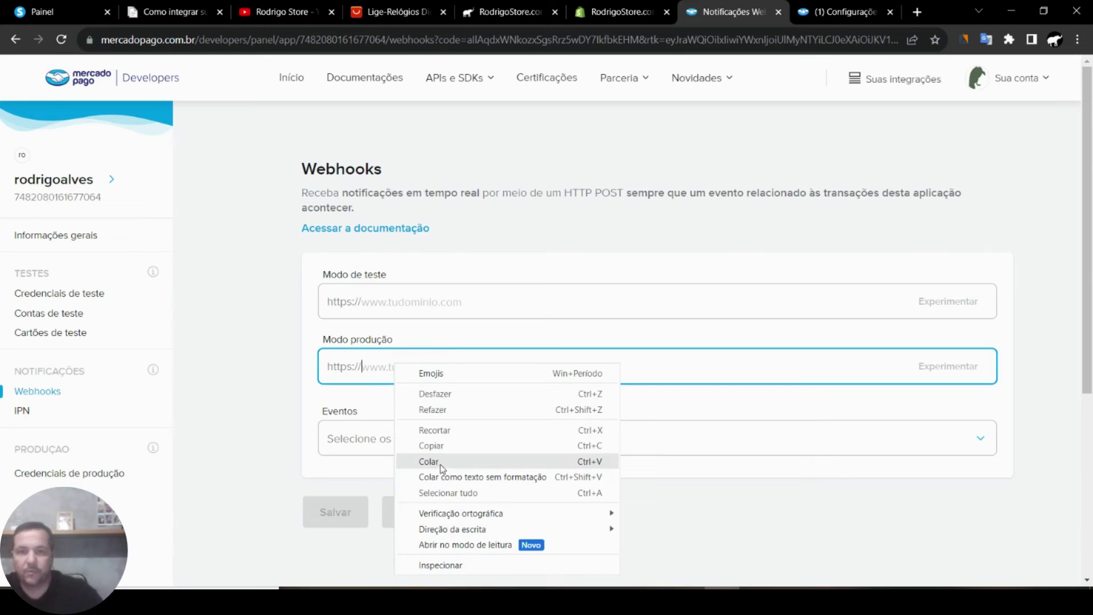
pyautogui.click(443, 463)
pyautogui.click(957, 369)
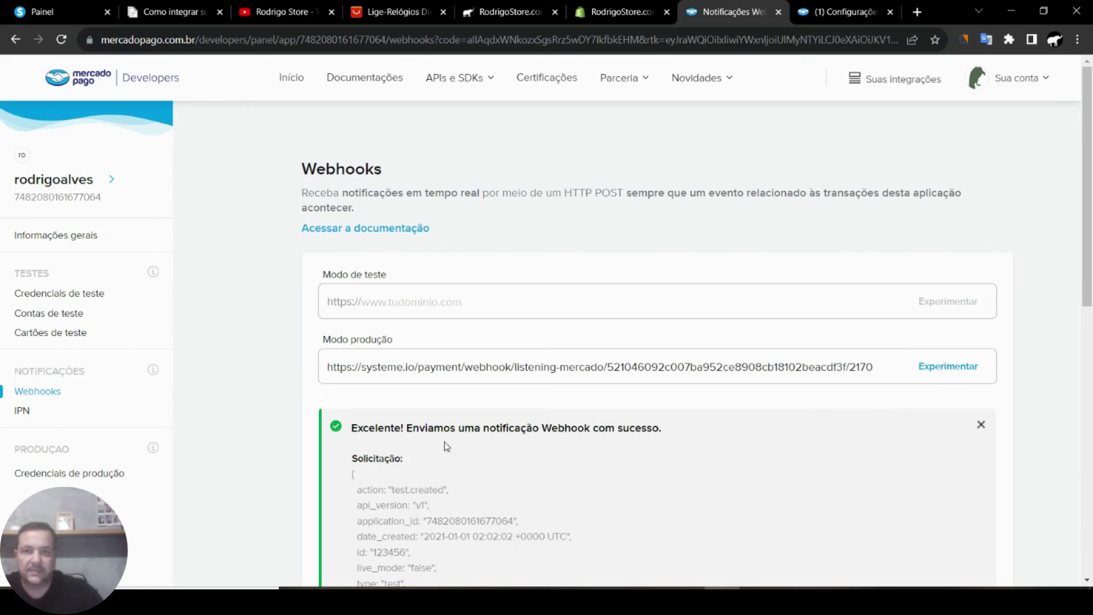
pyautogui.scroll(-2, 572, 455)
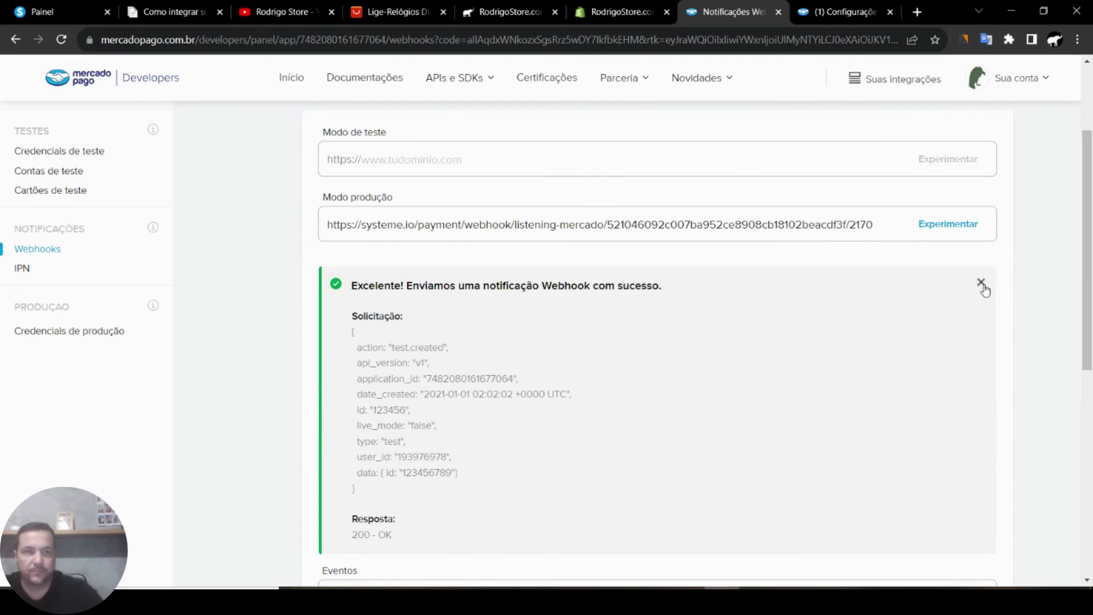
pyautogui.click(981, 283)
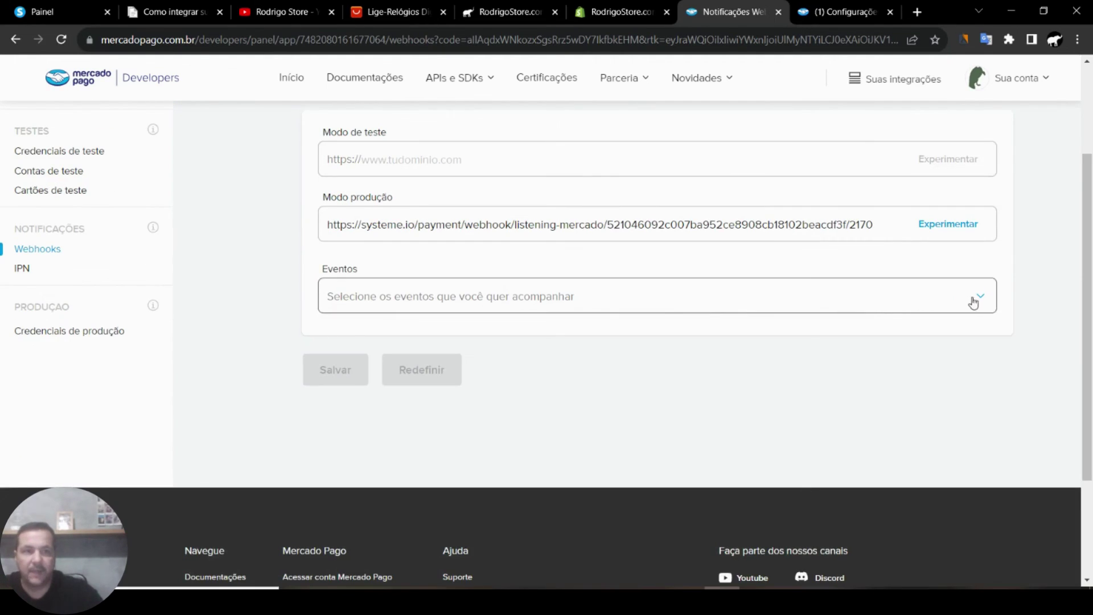
# - Subscribe the webhook to Pagamentos and Planos e assinaturas events and save the configuration
pyautogui.click(970, 297)
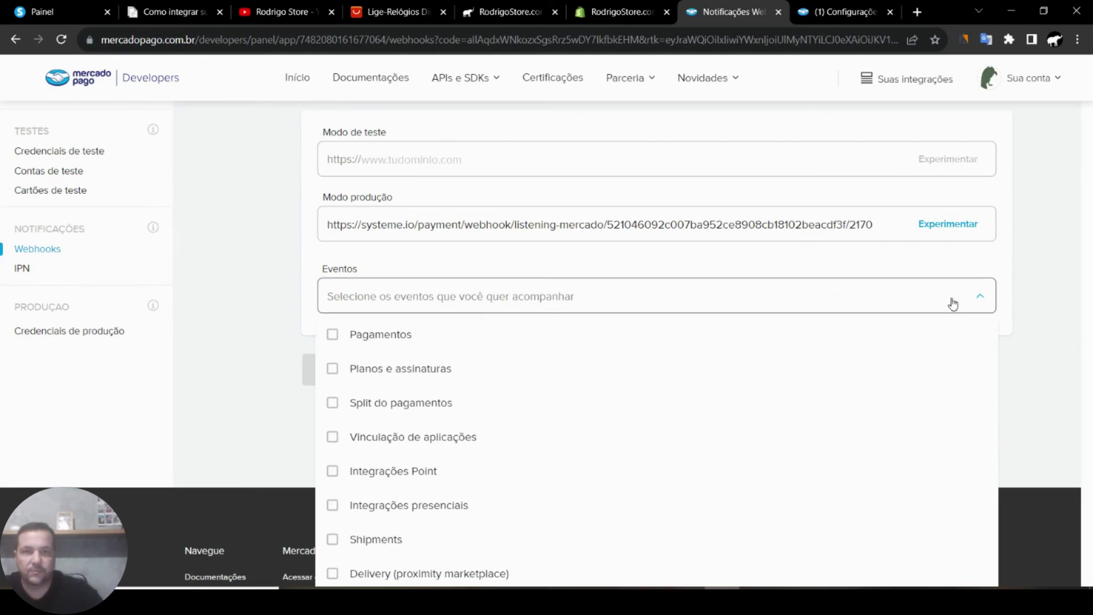
pyautogui.click(334, 338)
pyautogui.click(332, 371)
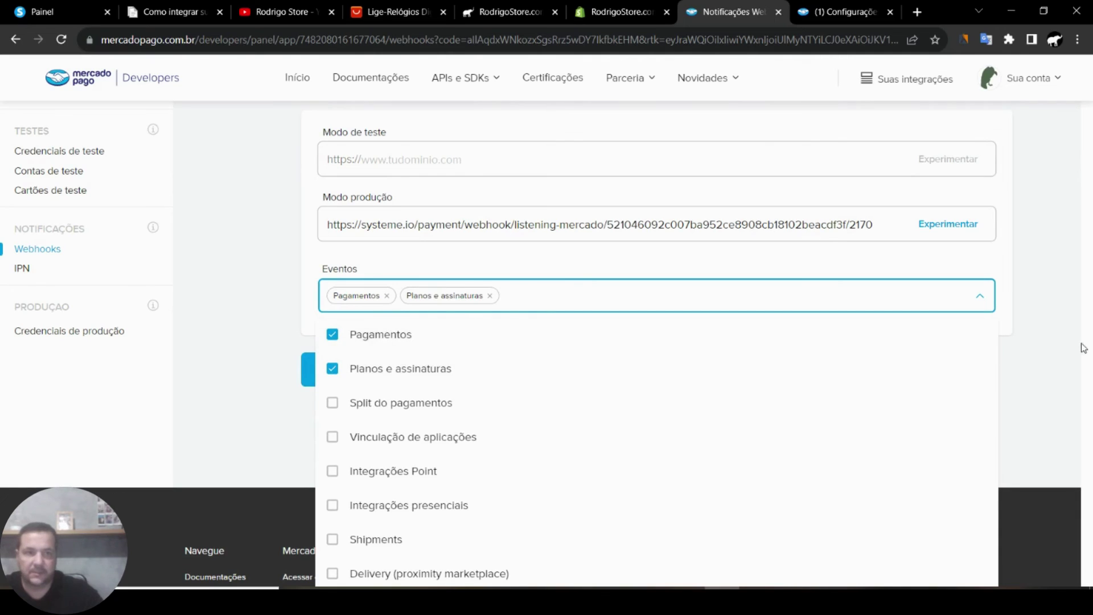
pyautogui.click(1042, 358)
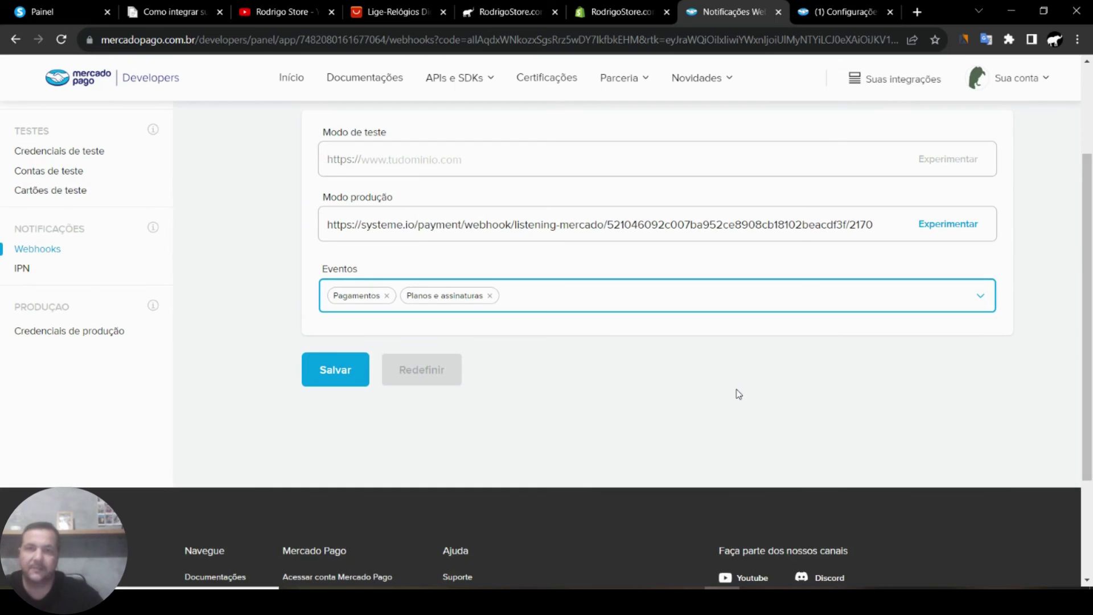
pyautogui.click(330, 370)
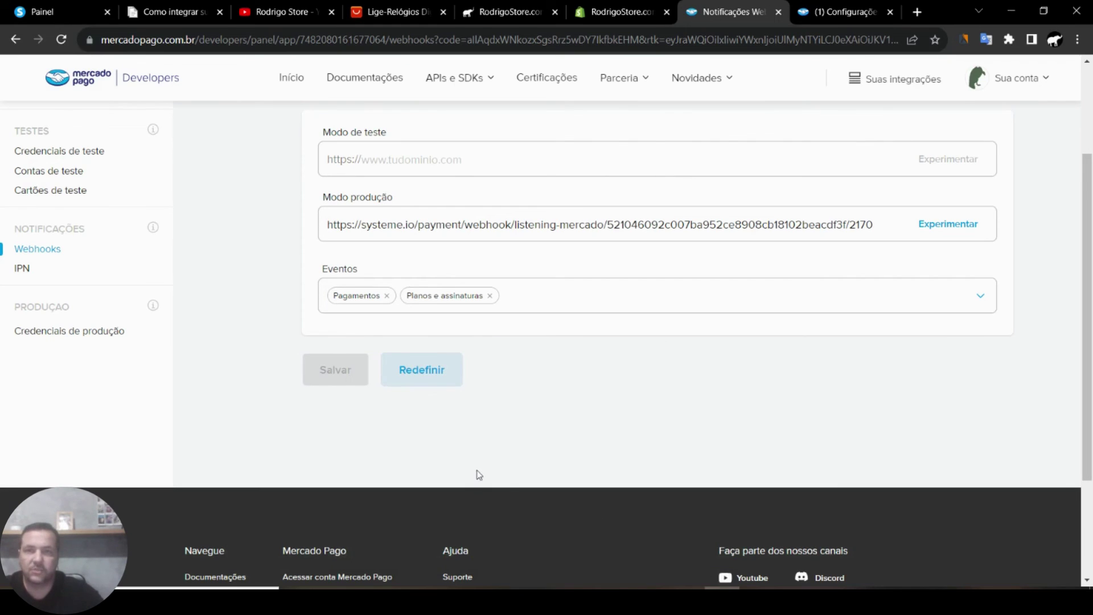
pyautogui.scroll(3, 654, 450)
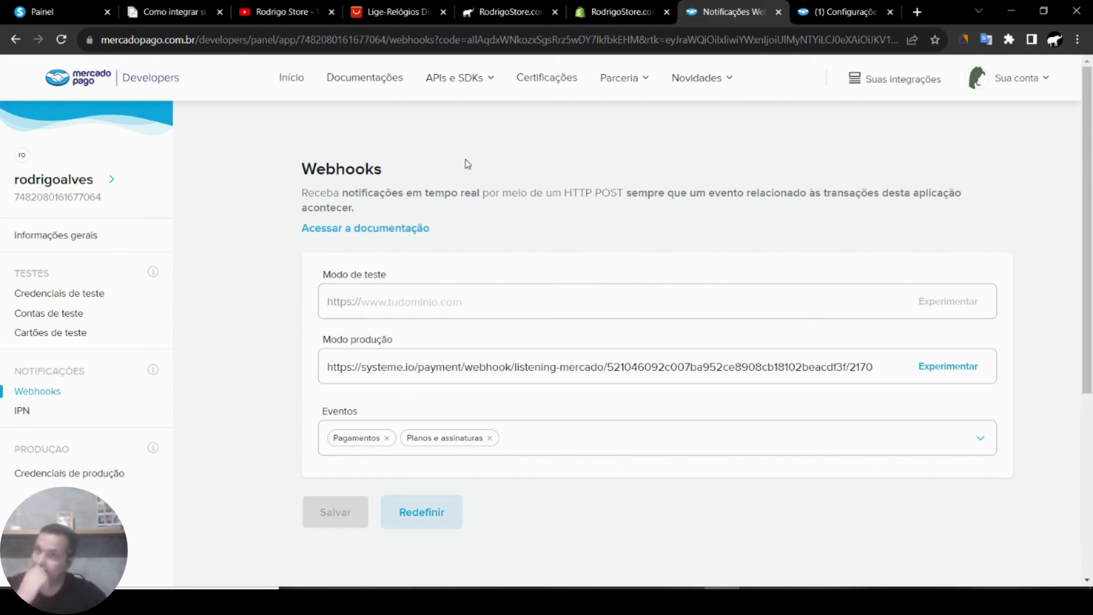
# - Return to the Painel tab's Gateways de pagamento page showing Mercado Pago connected
pyautogui.click(63, 10)
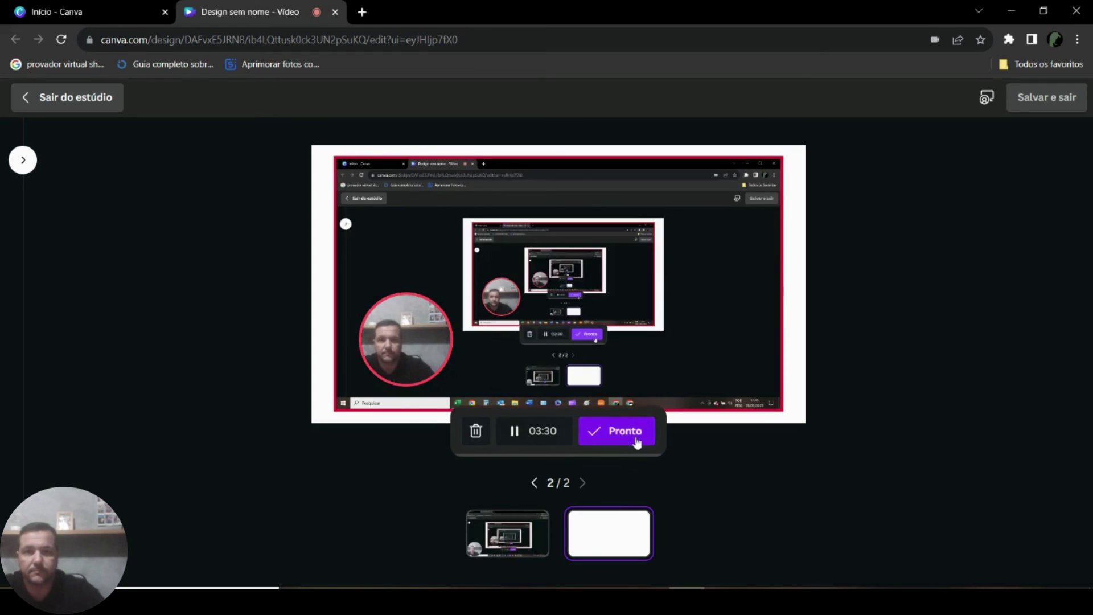
pyautogui.click(627, 436)
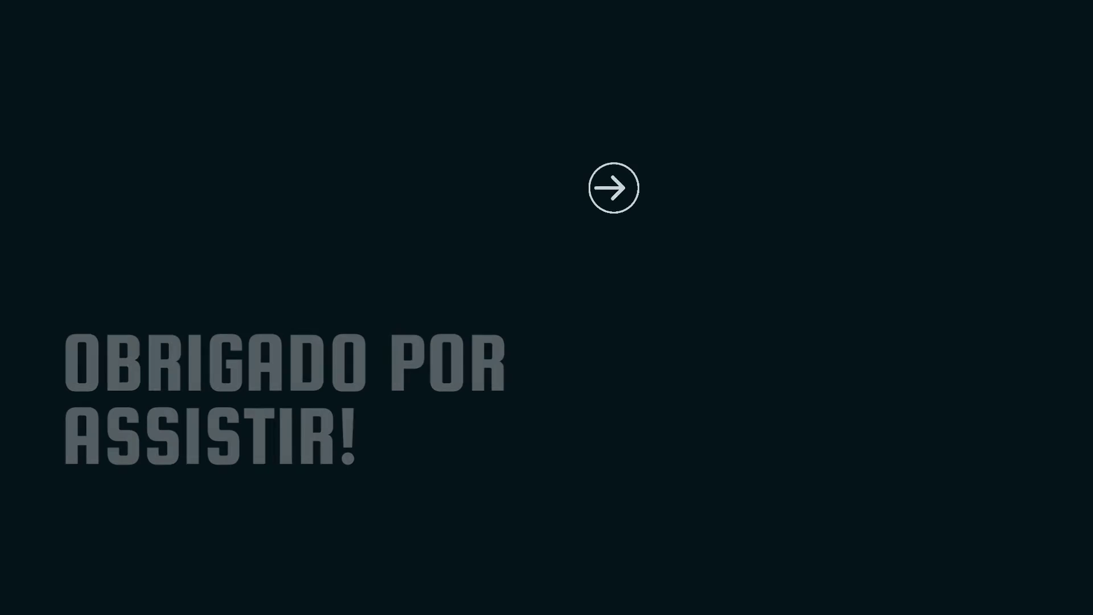